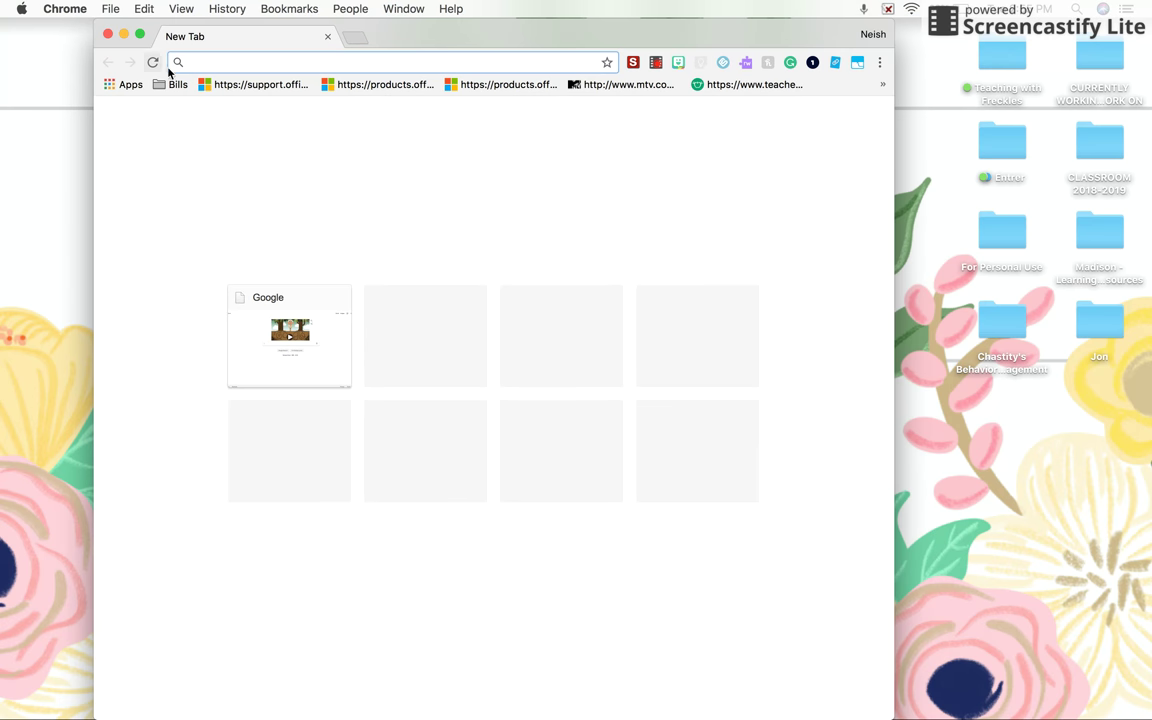
Step: Open EDITING.pptx from the IG Story Covers folder inside IN PROGRESS in the currently-working-on desktop folder, and show PowerPoint full screen
{"action": "left_click", "coordinate": [123, 35]}
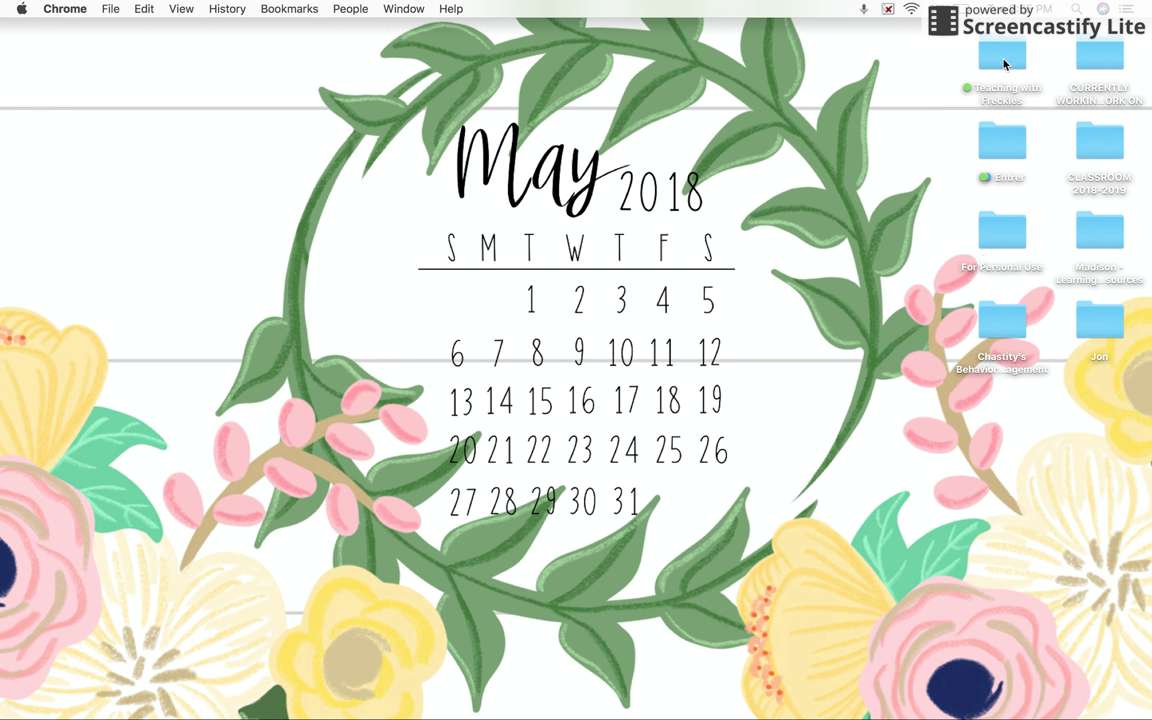
{"action": "double_click", "coordinate": [1100, 50]}
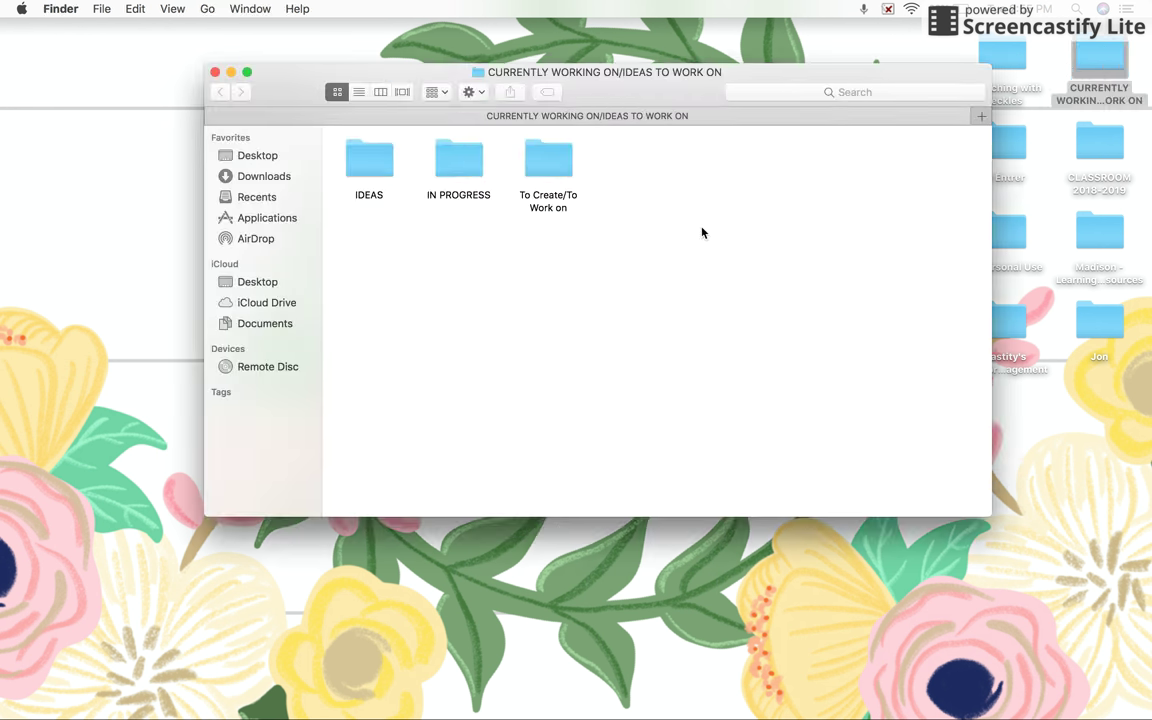
{"action": "double_click", "coordinate": [467, 165]}
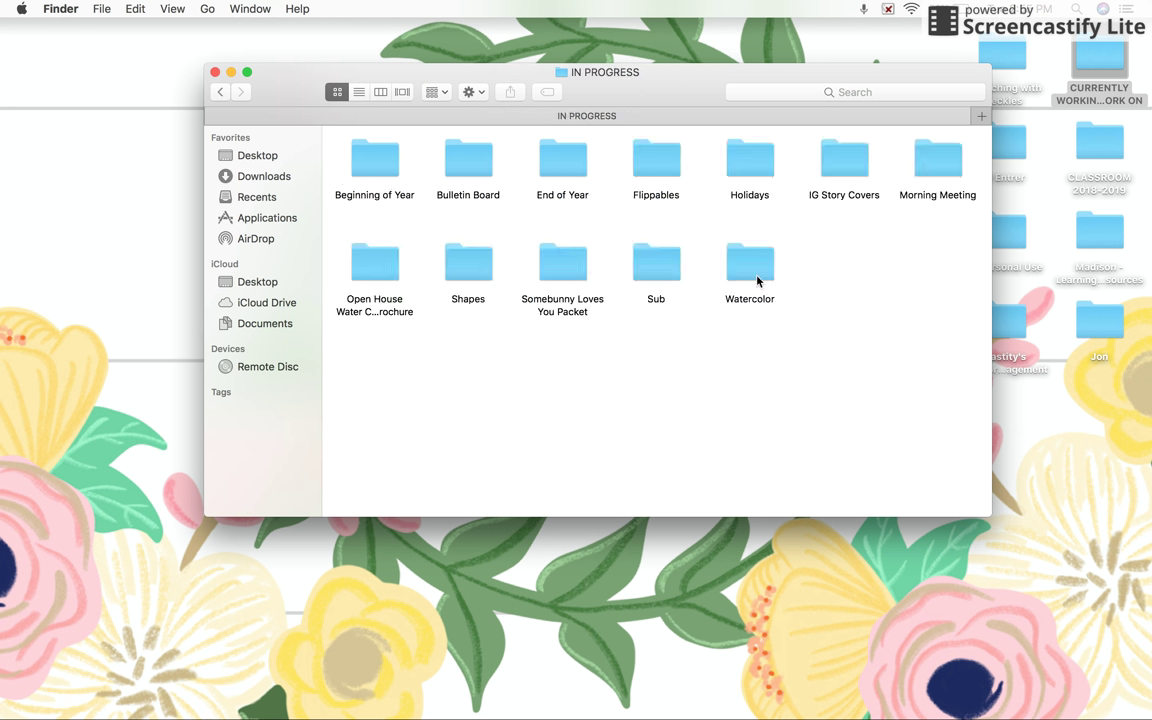
{"action": "double_click", "coordinate": [848, 158]}
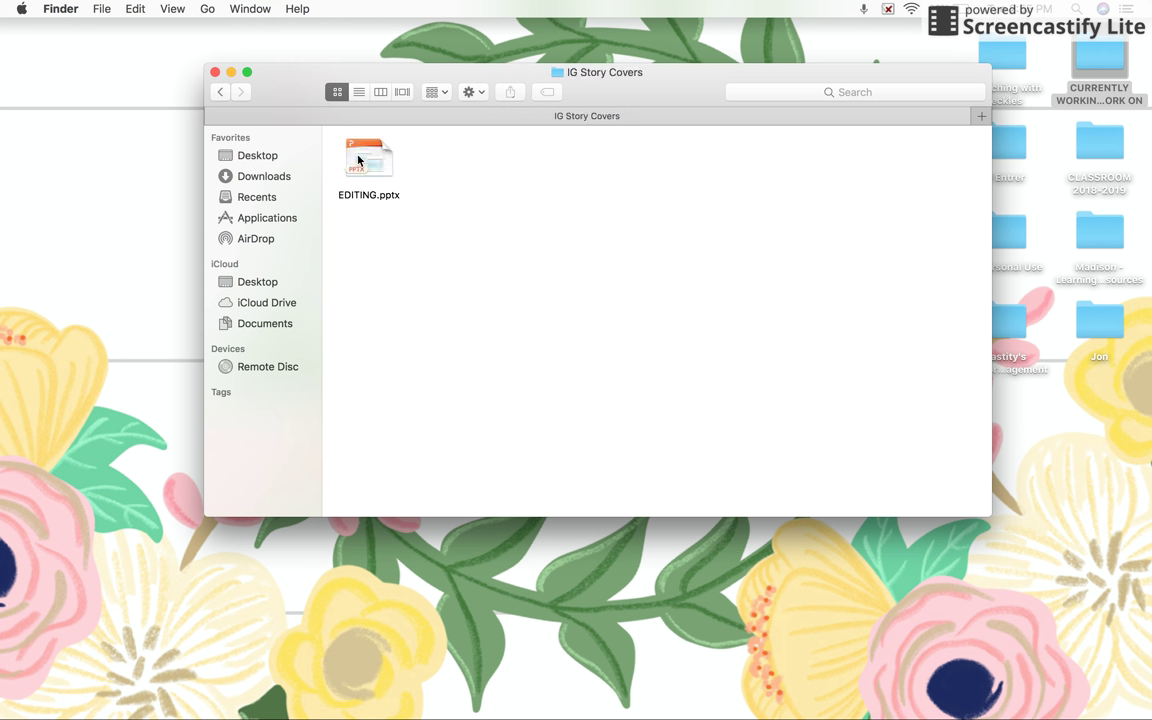
{"action": "double_click", "coordinate": [358, 160]}
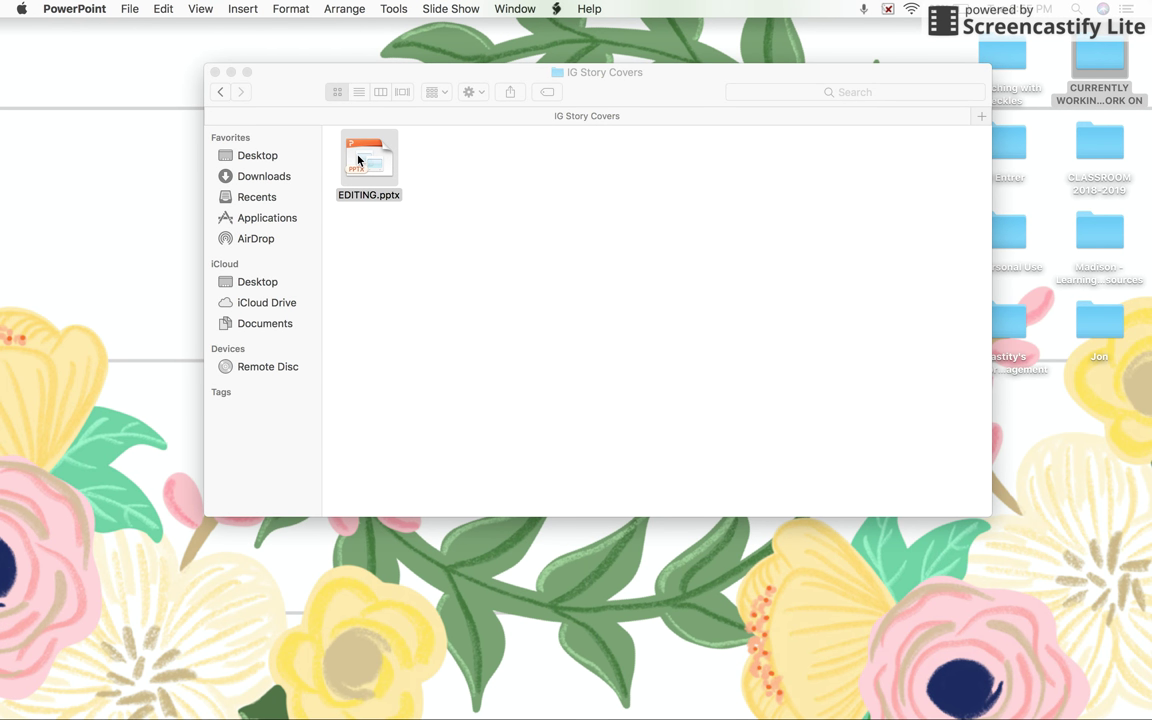
{"action": "double_click", "coordinate": [358, 160]}
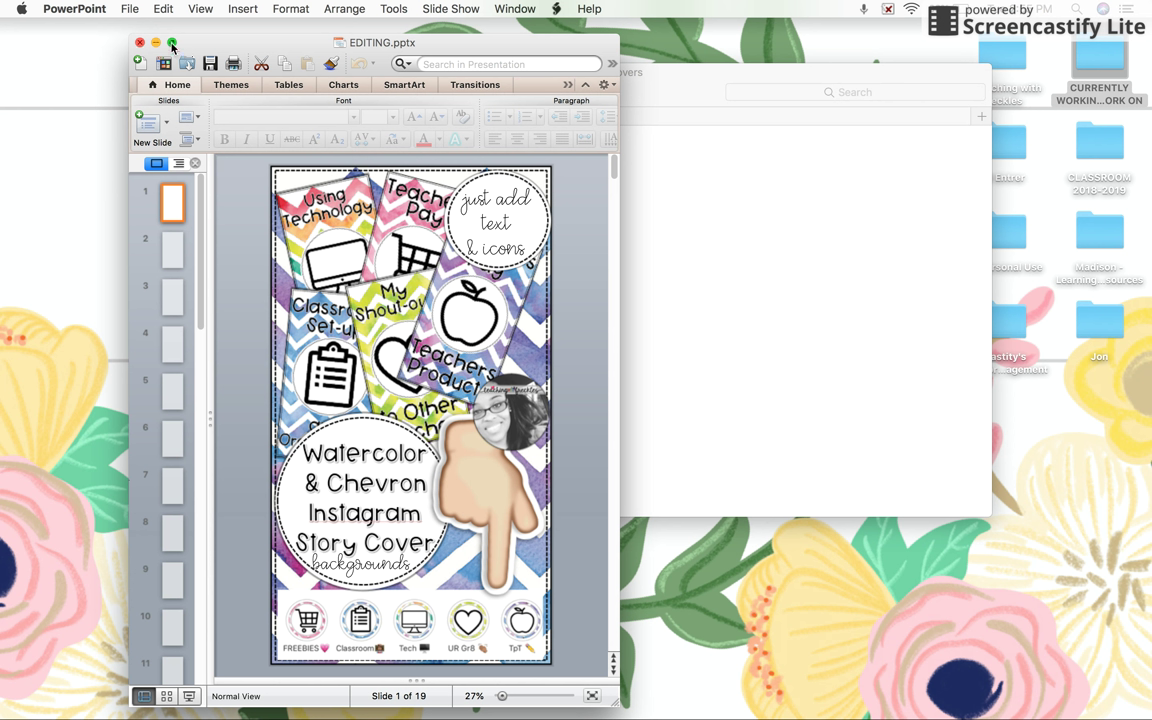
{"action": "left_click", "coordinate": [172, 43]}
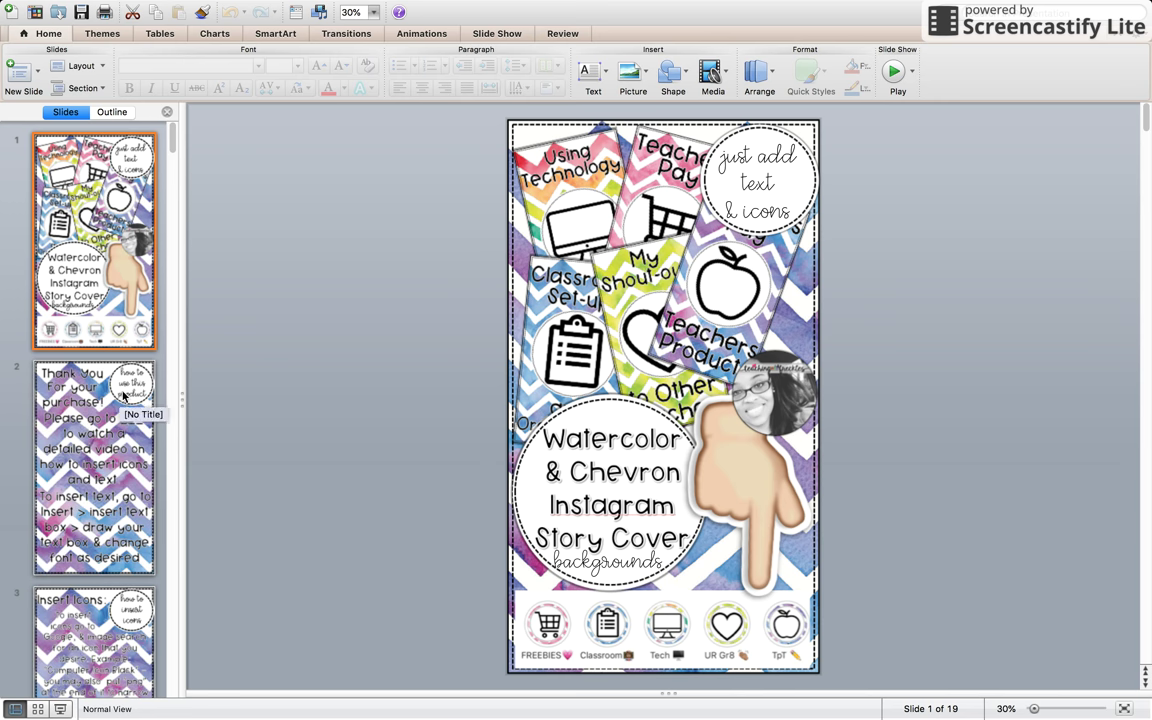
Step: Play the slide show from the start and page through the instruction slides and chevron cover backgrounds, ending the show
{"action": "mouse_move", "coordinate": [443, 5]}
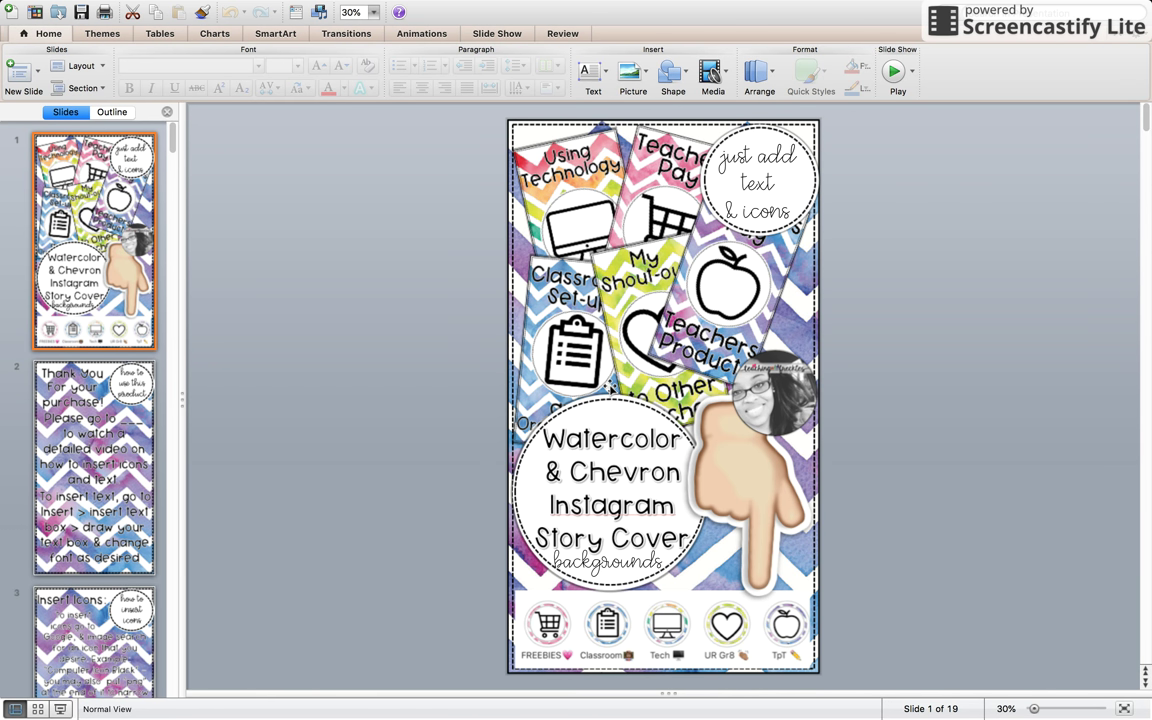
{"action": "left_click", "coordinate": [463, 9]}
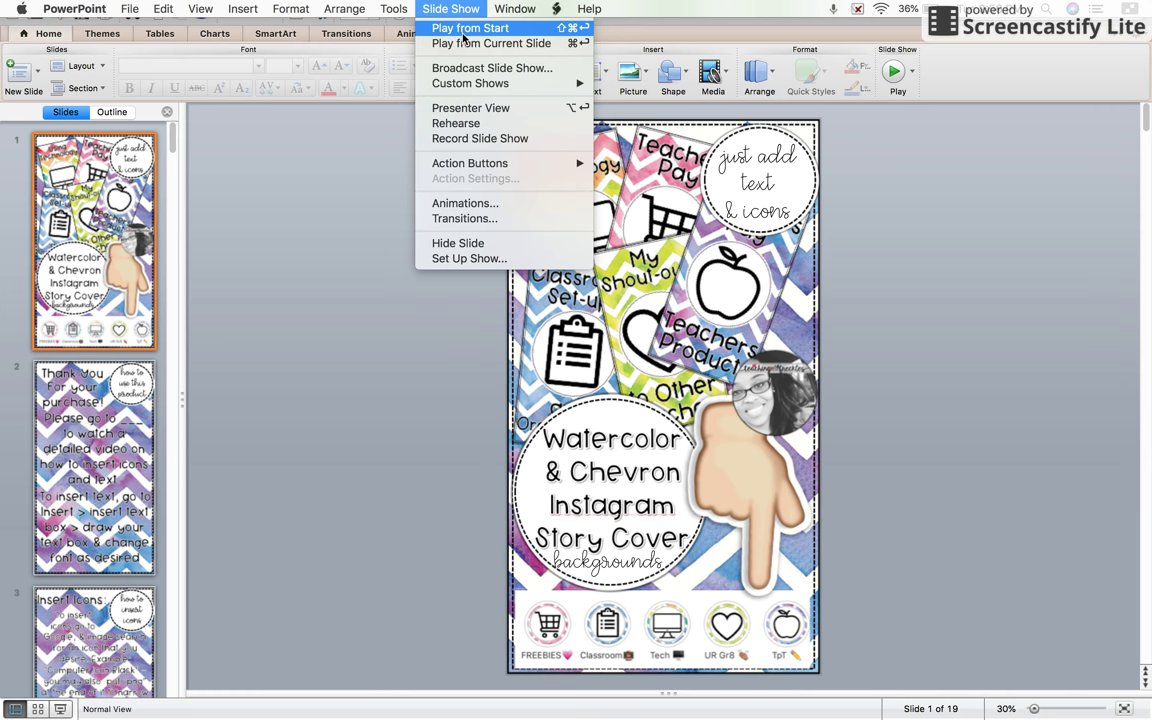
{"action": "left_click", "coordinate": [463, 28]}
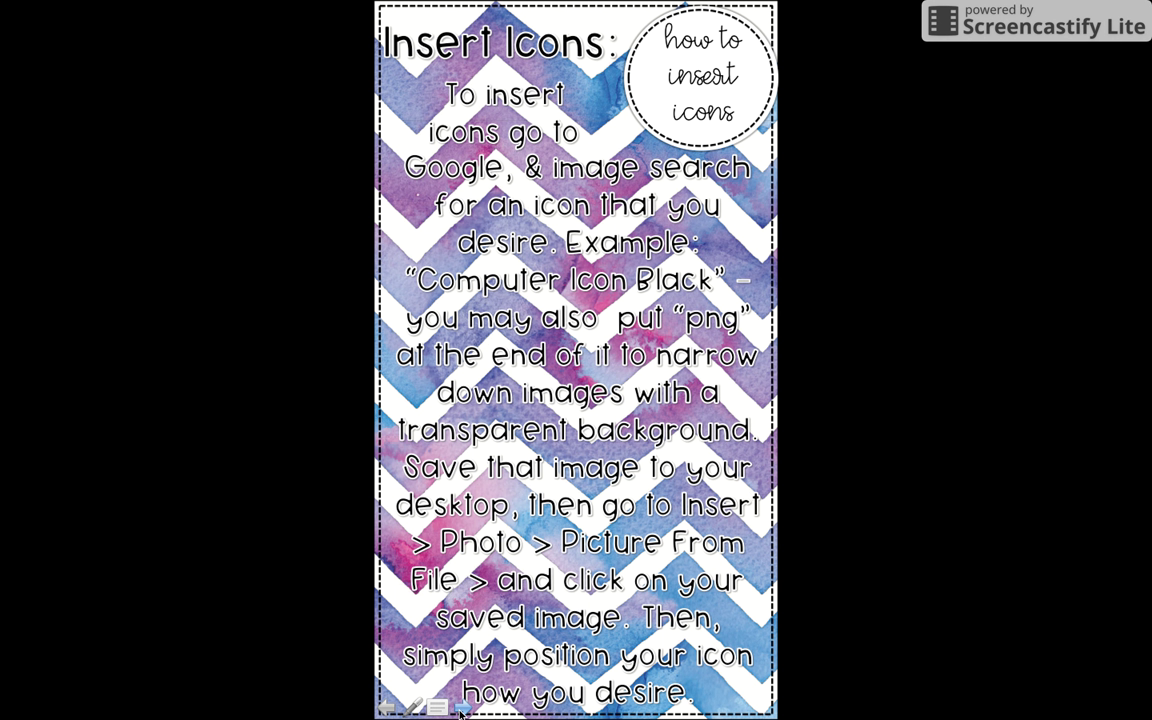
{"action": "left_click", "coordinate": [461, 708]}
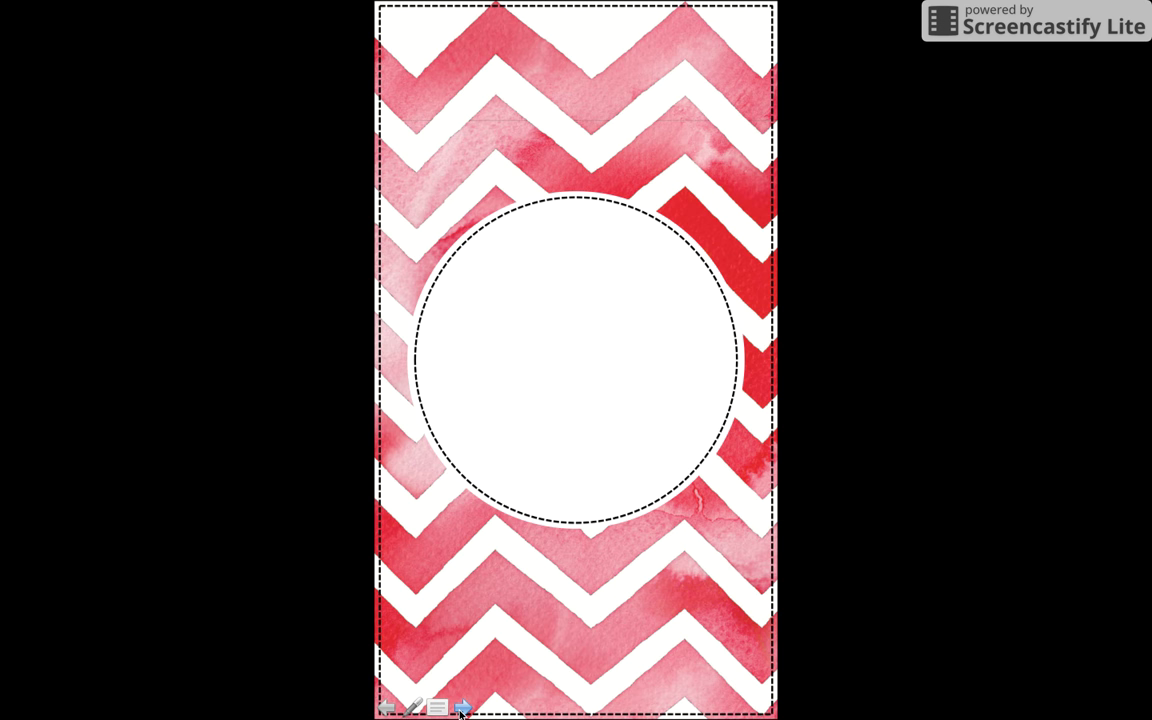
{"action": "left_click", "coordinate": [461, 708]}
{"action": "left_click", "coordinate": [461, 708]}
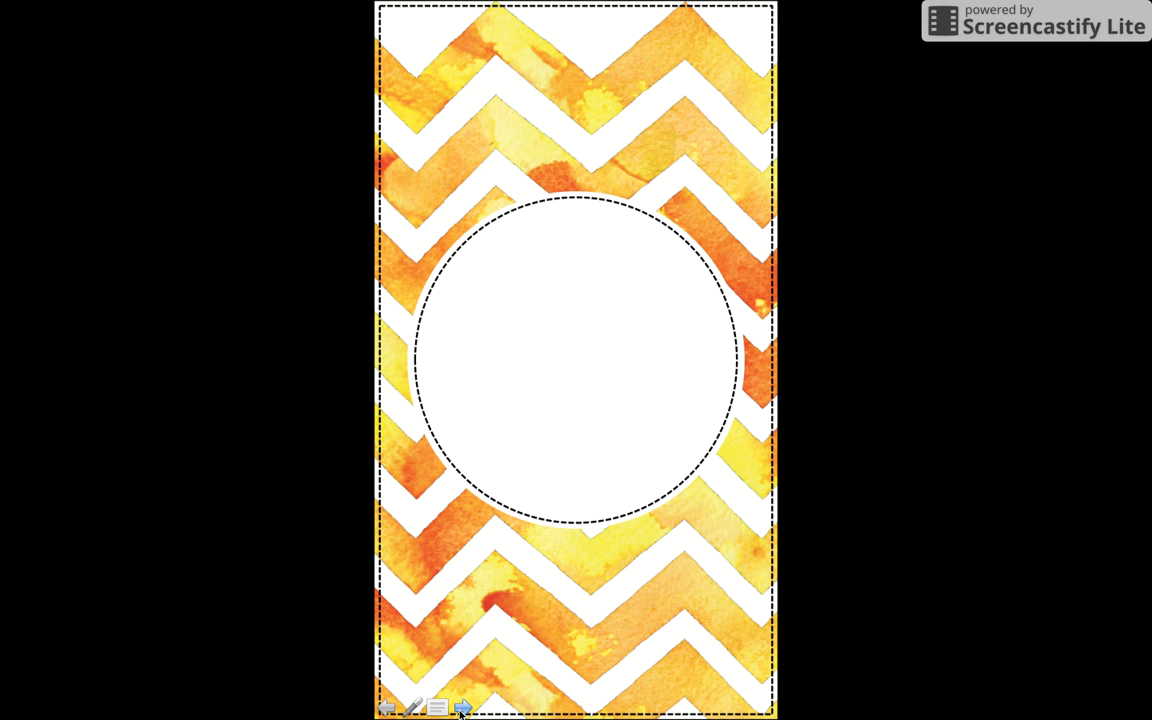
{"action": "left_click", "coordinate": [461, 708]}
{"action": "left_click", "coordinate": [461, 708]}
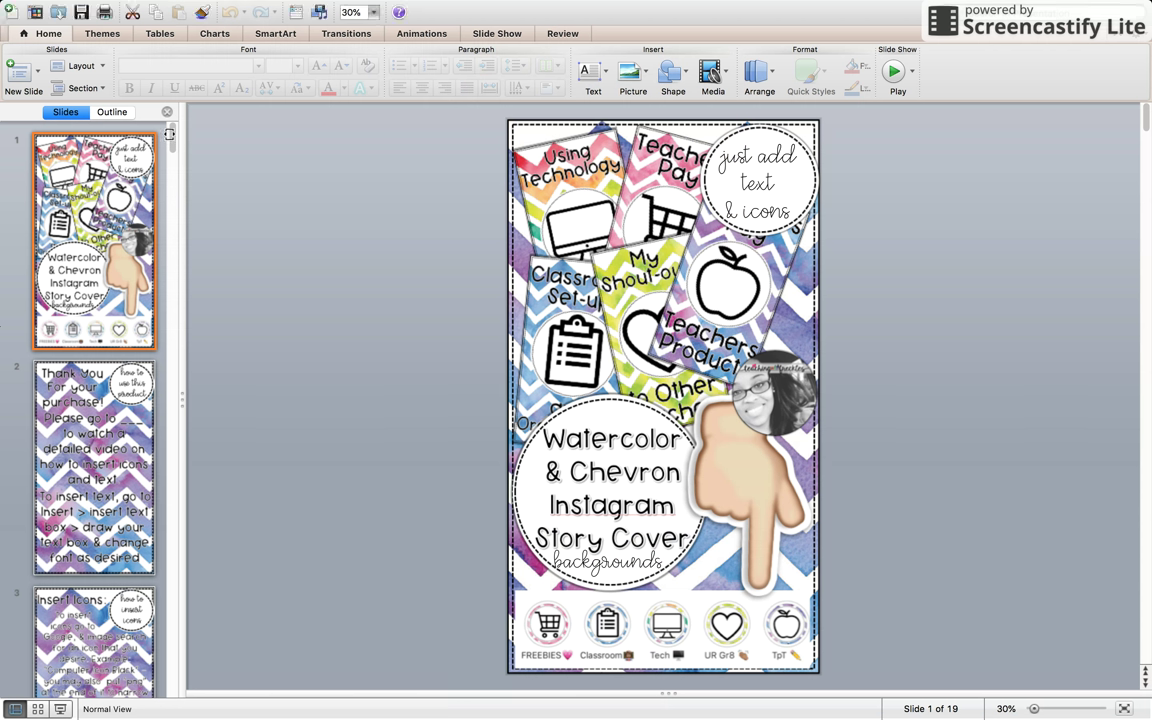
Step: Go to slide 19, the rainbow chevron cover with the blank circle
{"action": "left_click_drag", "start_coordinate": [171, 160], "coordinate": [172, 682]}
{"action": "left_click", "coordinate": [122, 479]}
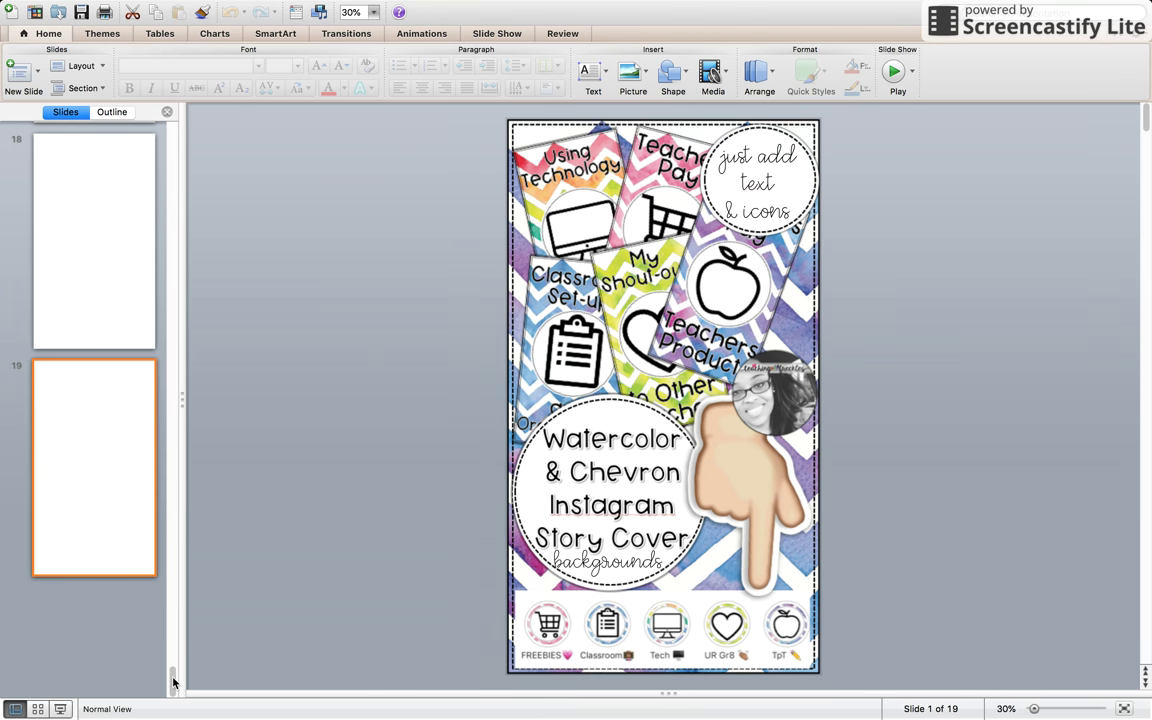
{"action": "left_click_drag", "start_coordinate": [172, 682], "coordinate": [172, 140]}
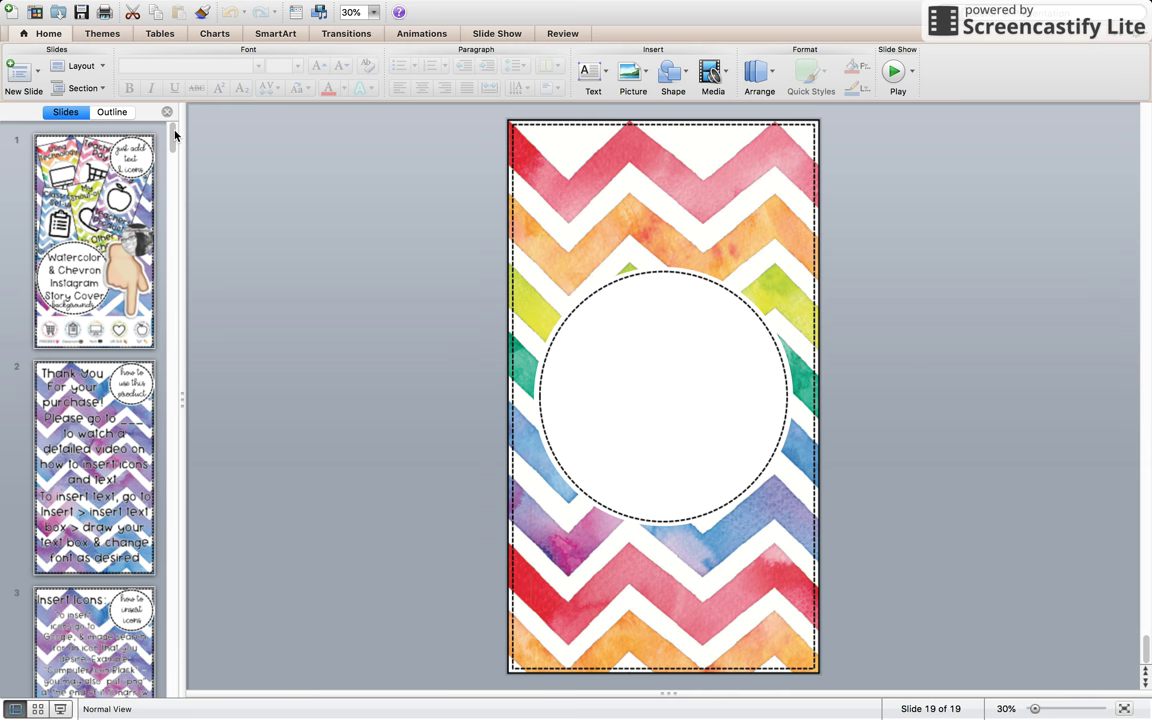
{"action": "left_click", "coordinate": [381, 224]}
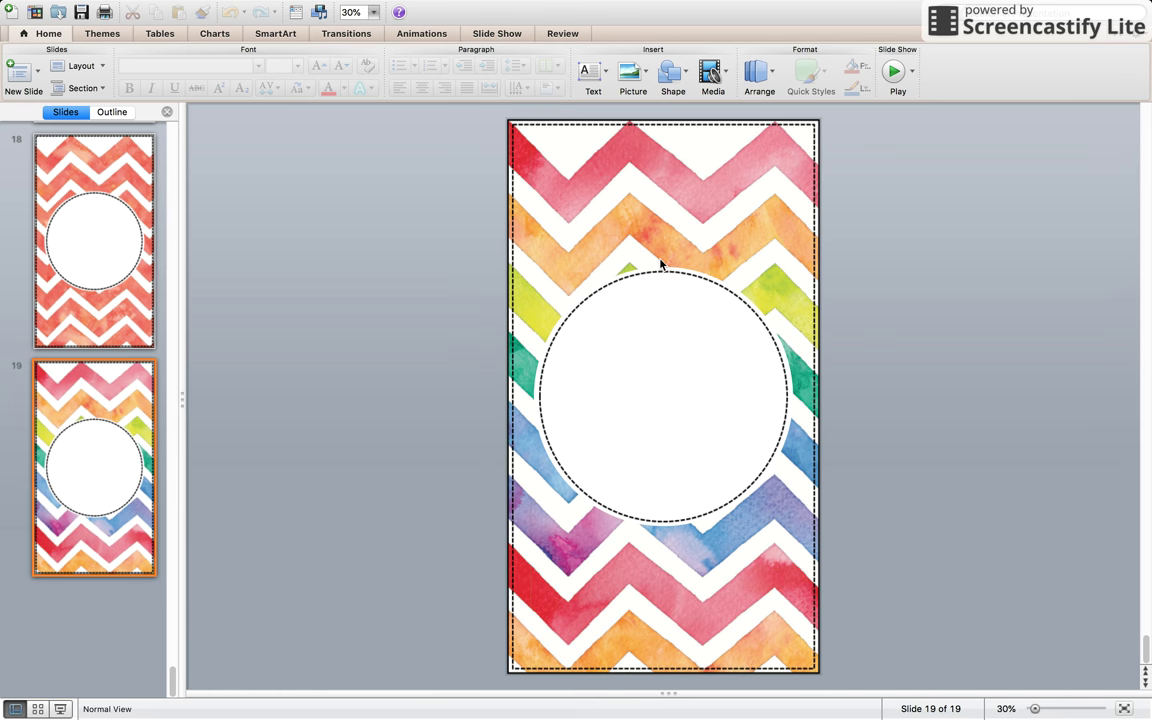
Step: Insert a text box reading "Teachers Pay" on slide 19 and place it above the circle near the slide's upper edge
{"action": "mouse_move", "coordinate": [58, 6]}
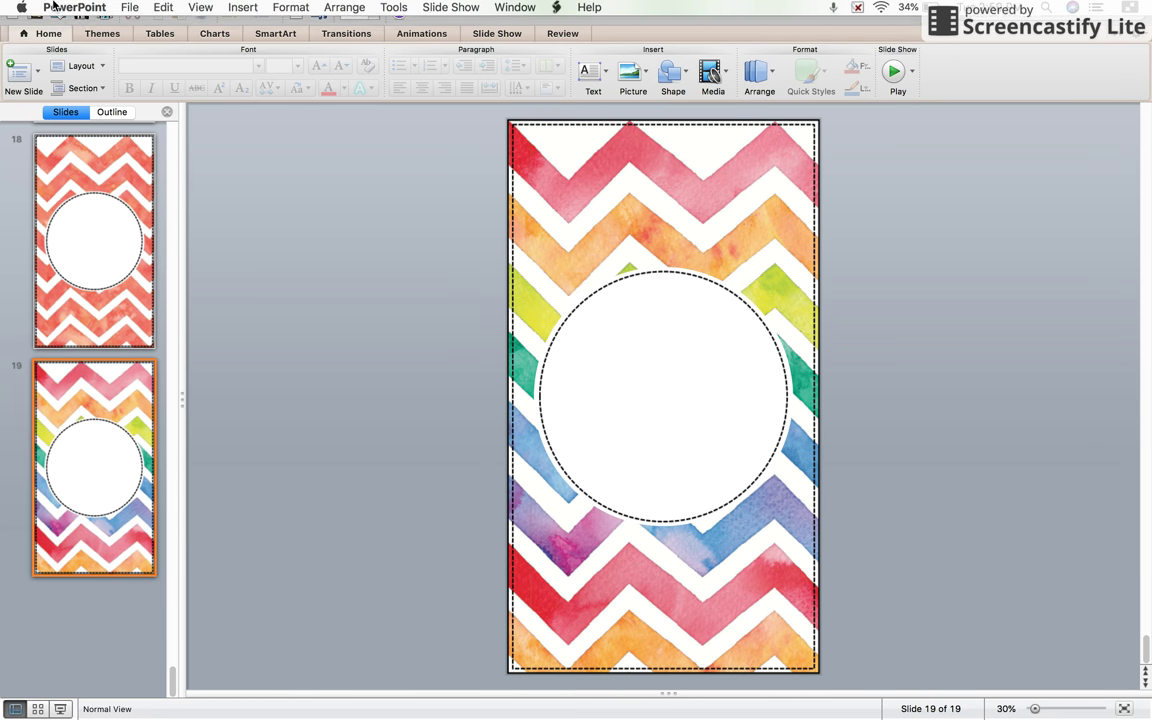
{"action": "left_click", "coordinate": [245, 9]}
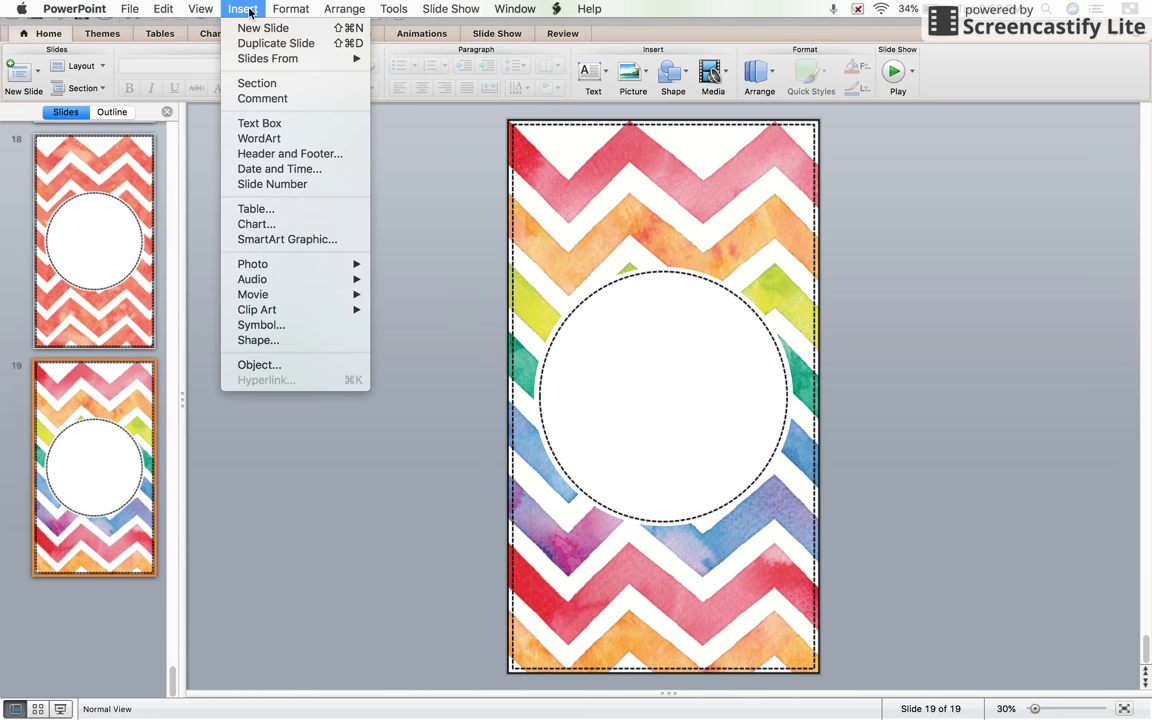
{"action": "left_click", "coordinate": [263, 126]}
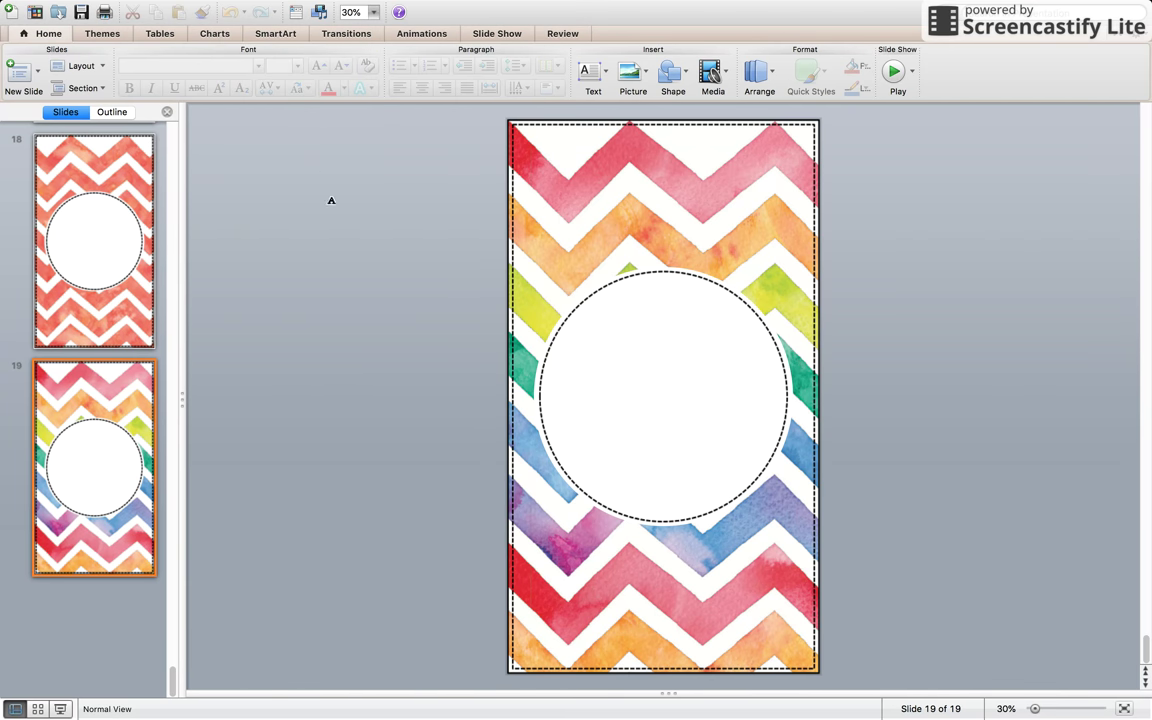
{"action": "left_click", "coordinate": [585, 195]}
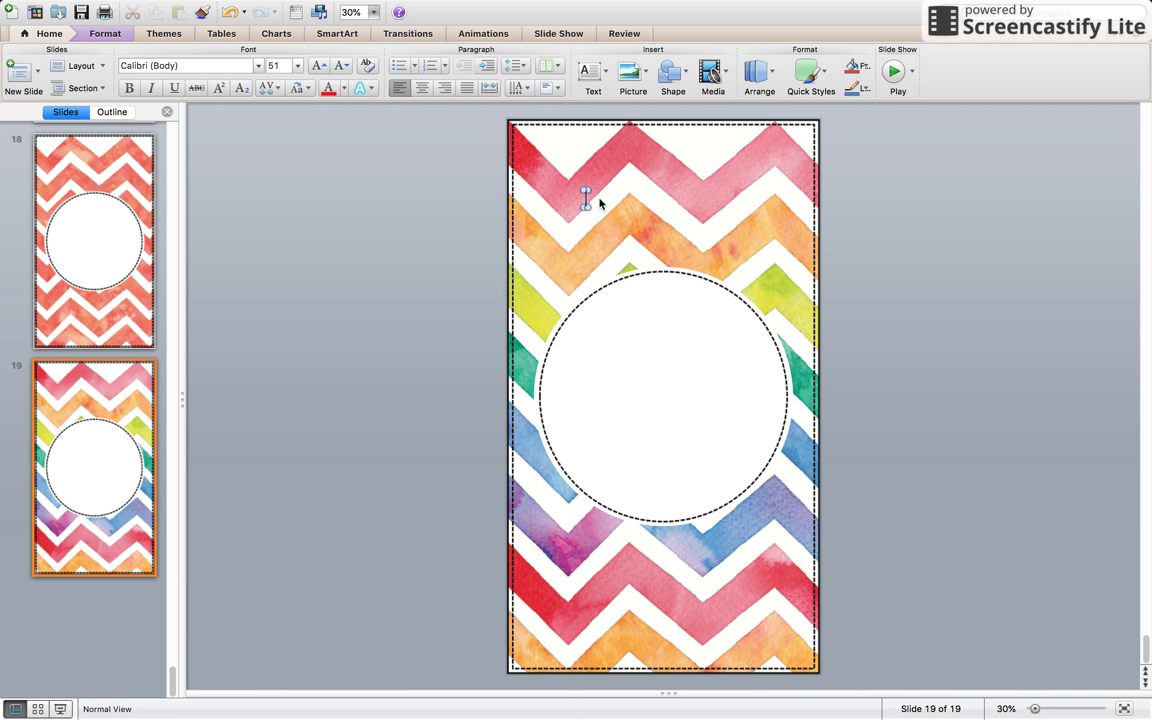
{"action": "type", "text": "Teachers  Pay"}
{"action": "triple_click", "coordinate": [624, 199]}
{"action": "left_click_drag", "start_coordinate": [632, 192], "coordinate": [676, 150]}
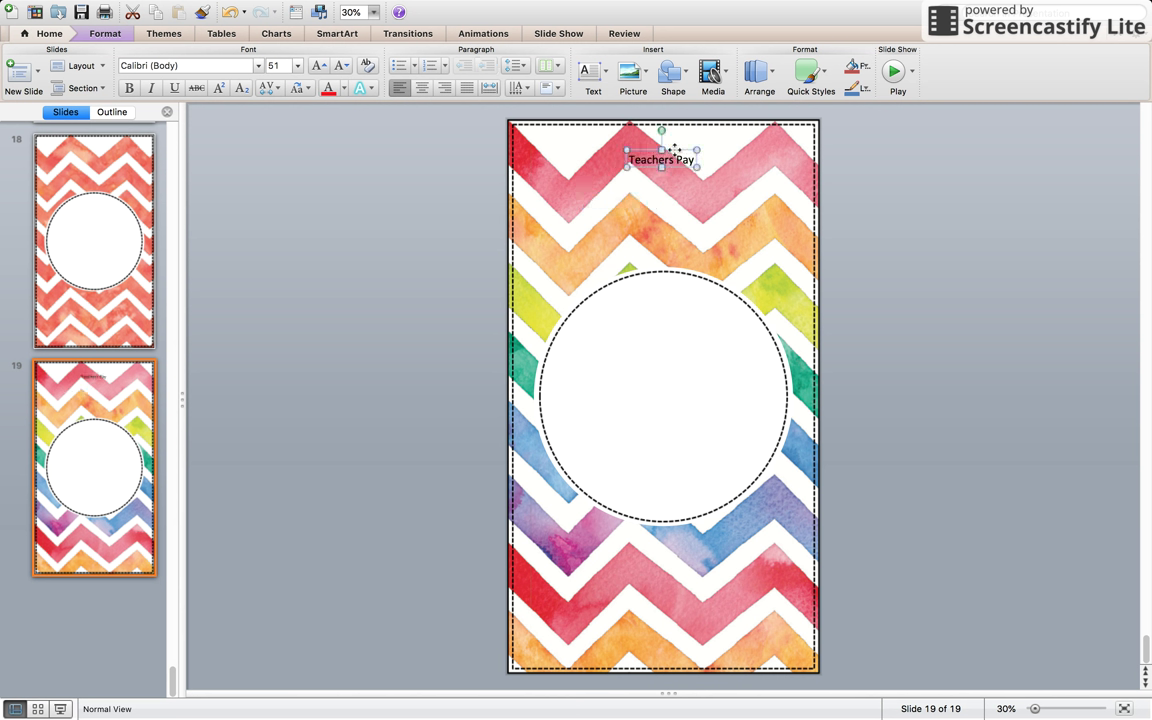
Step: Enlarge the "Teachers Pay" text to size 199 and move its box so it fits within the slide's width
{"action": "left_click", "coordinate": [319, 66]}
{"action": "left_click", "coordinate": [319, 66]}
{"action": "left_click", "coordinate": [319, 66]}
{"action": "left_click", "coordinate": [319, 66]}
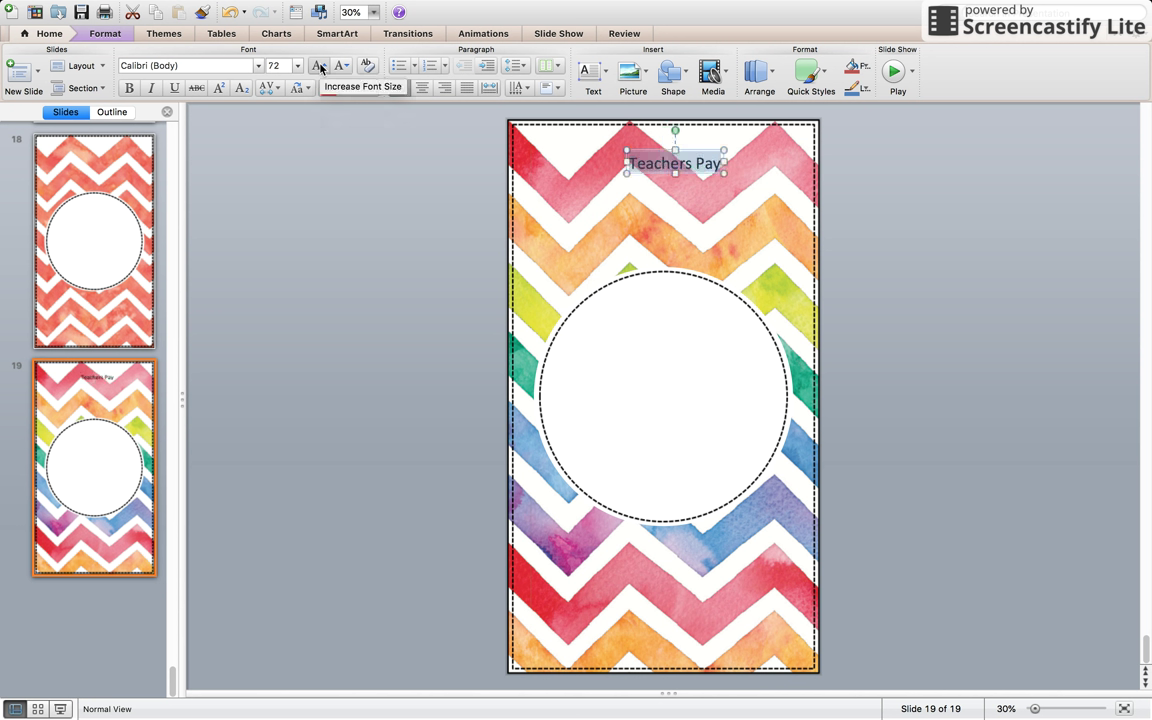
{"action": "left_click", "coordinate": [319, 66]}
{"action": "left_click", "coordinate": [319, 66]}
{"action": "left_click", "coordinate": [319, 66]}
{"action": "left_click", "coordinate": [319, 66]}
{"action": "left_click", "coordinate": [319, 66]}
{"action": "left_click", "coordinate": [319, 66]}
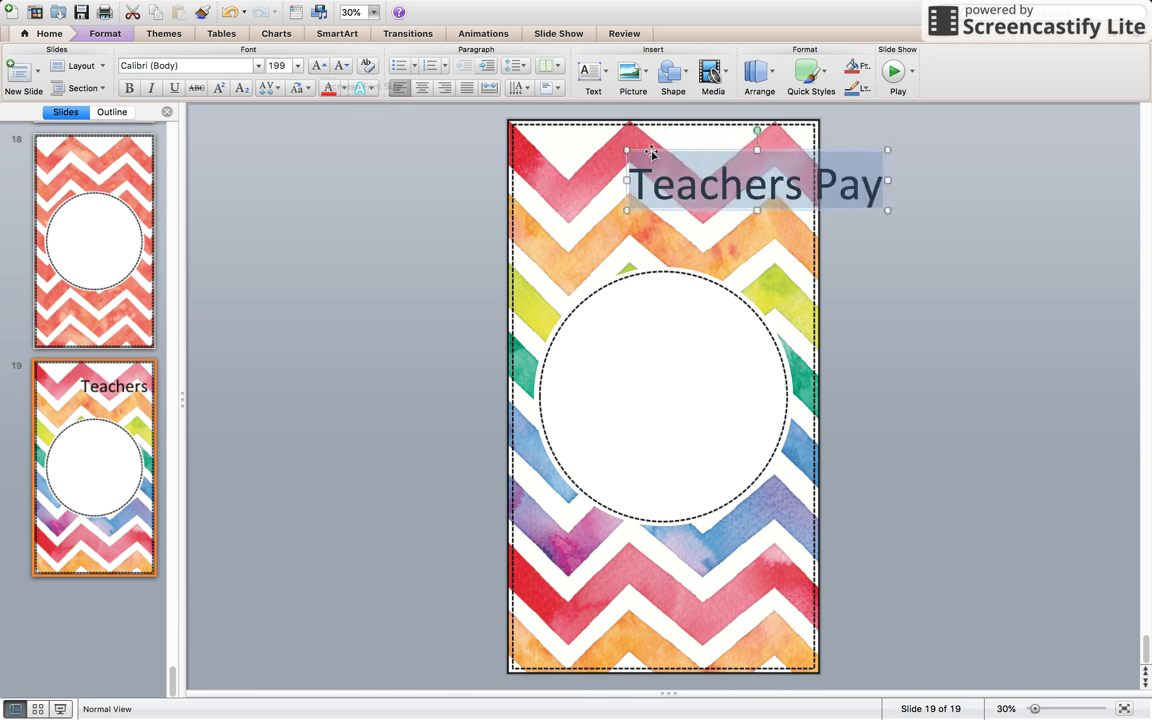
{"action": "left_click_drag", "start_coordinate": [649, 155], "coordinate": [561, 129]}
Step: Try the "Teachers Pay" text at size 239, then centre it across the upper part of the slide at size 199
{"action": "triple_click", "coordinate": [608, 150]}
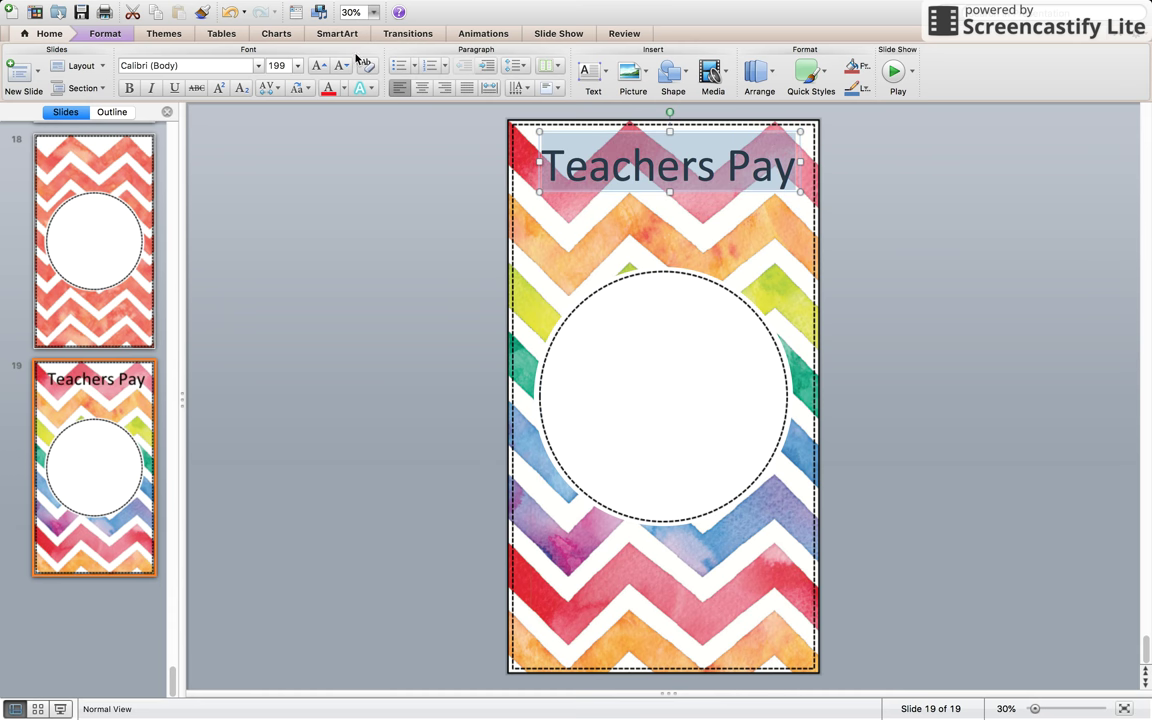
{"action": "left_click", "coordinate": [319, 66]}
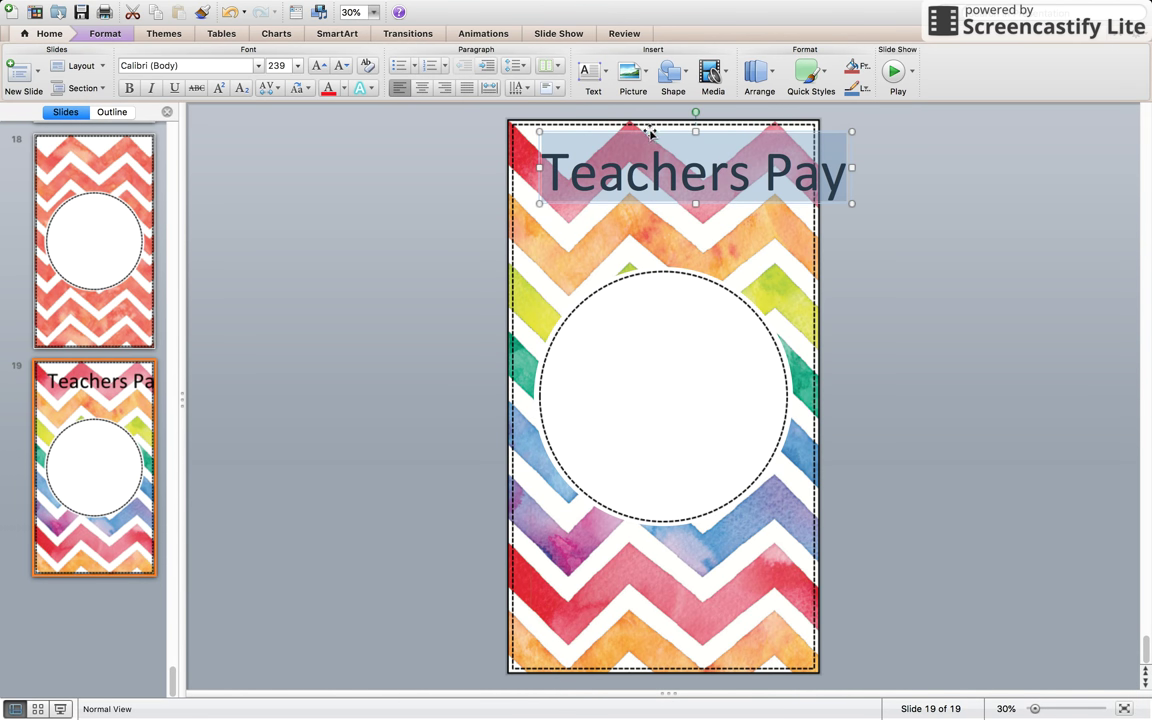
{"action": "left_click_drag", "start_coordinate": [648, 130], "coordinate": [586, 121]}
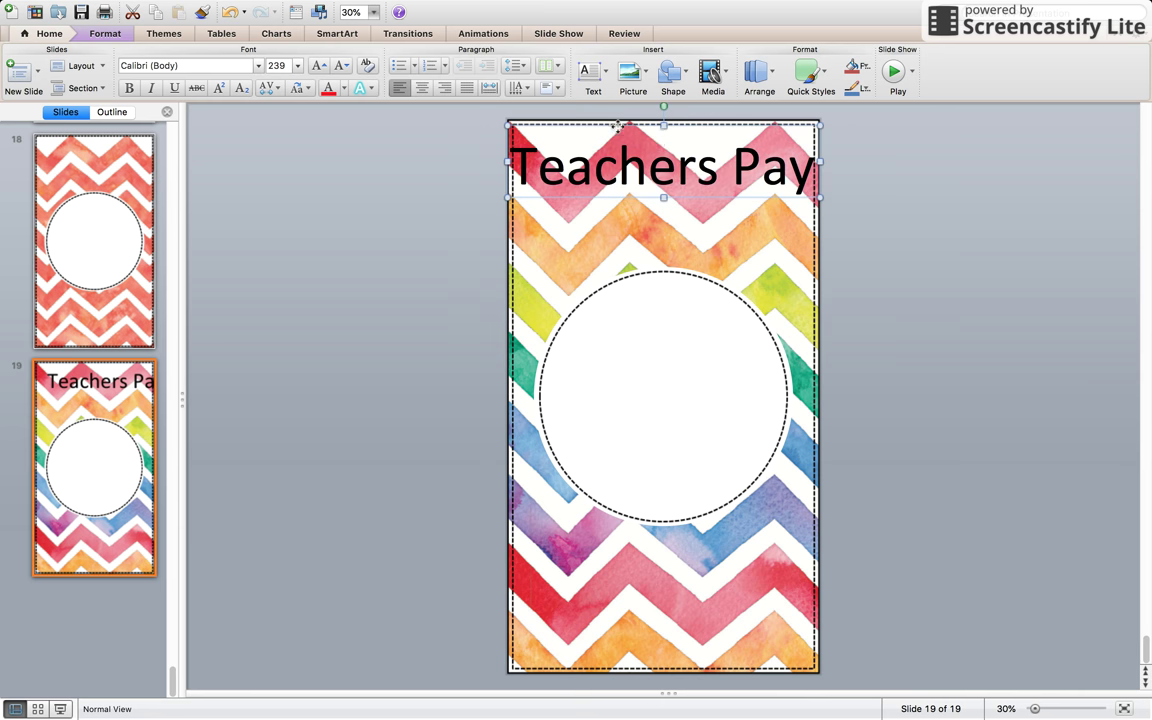
{"action": "left_click", "coordinate": [340, 67]}
{"action": "mouse_move", "coordinate": [688, 184]}
{"action": "left_mouse_down"}
{"action": "mouse_move", "coordinate": [720, 183]}
{"action": "mouse_move", "coordinate": [694, 185]}
{"action": "left_mouse_up"}
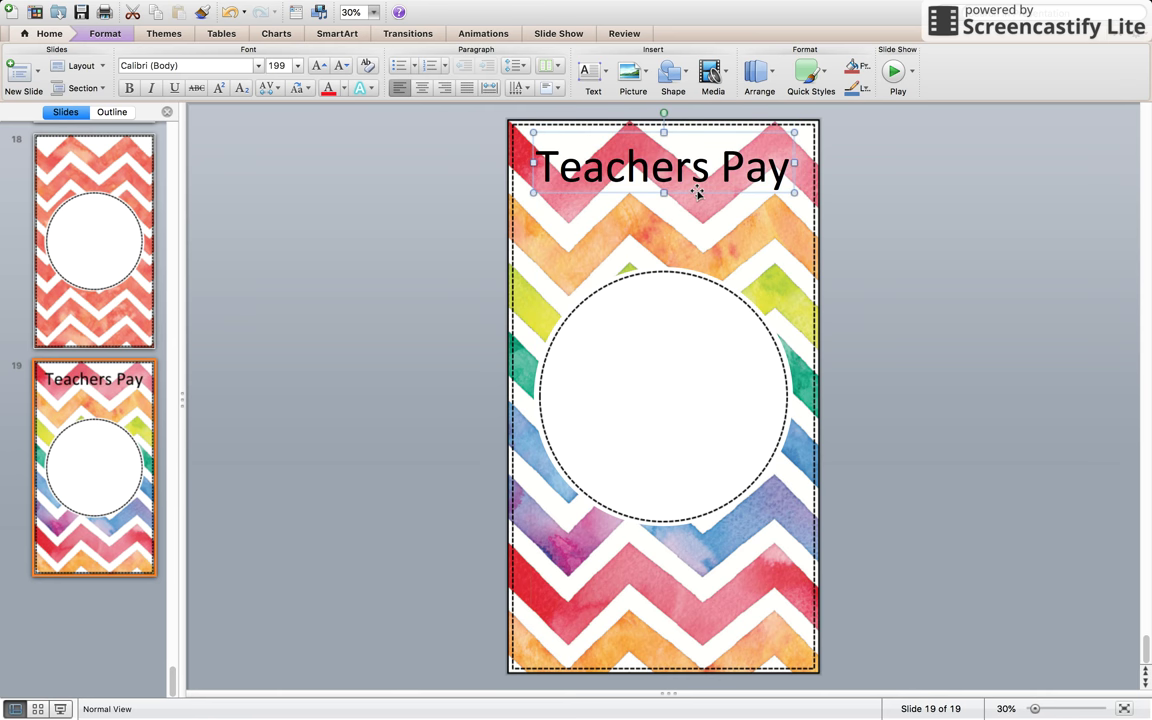
Step: Change the "Teachers Pay" text to the KG Blank Space Sketch font and reduce its size to 166
{"action": "triple_click", "coordinate": [647, 162]}
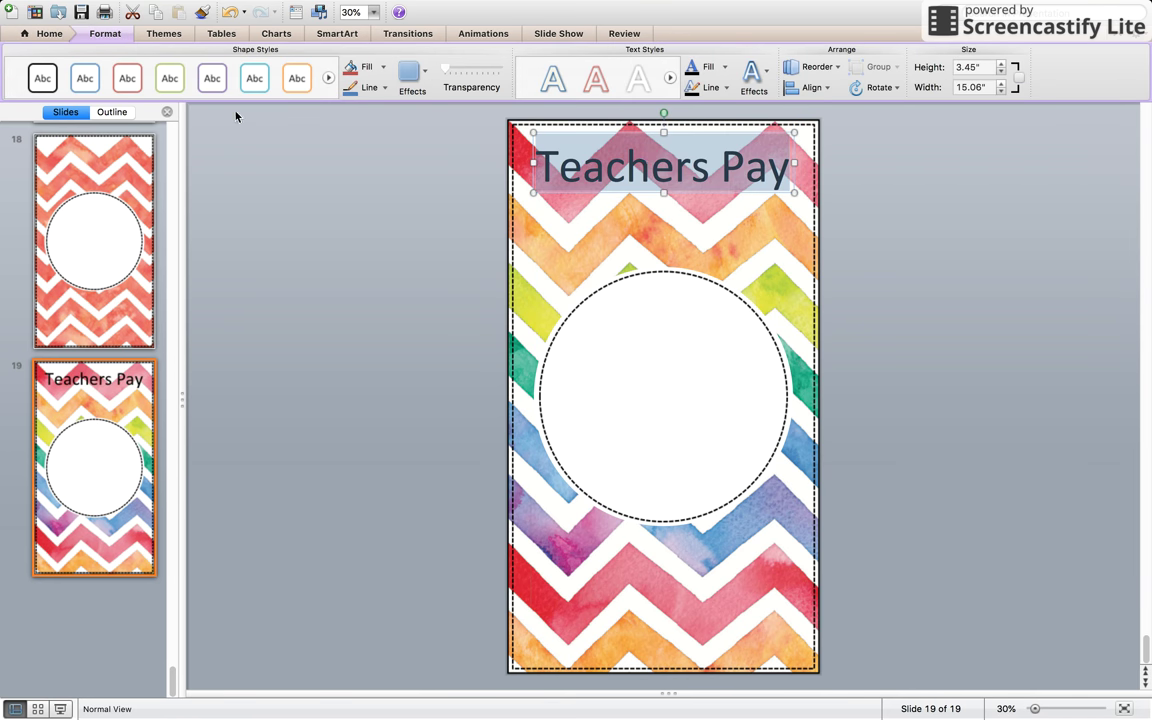
{"action": "left_click", "coordinate": [45, 33]}
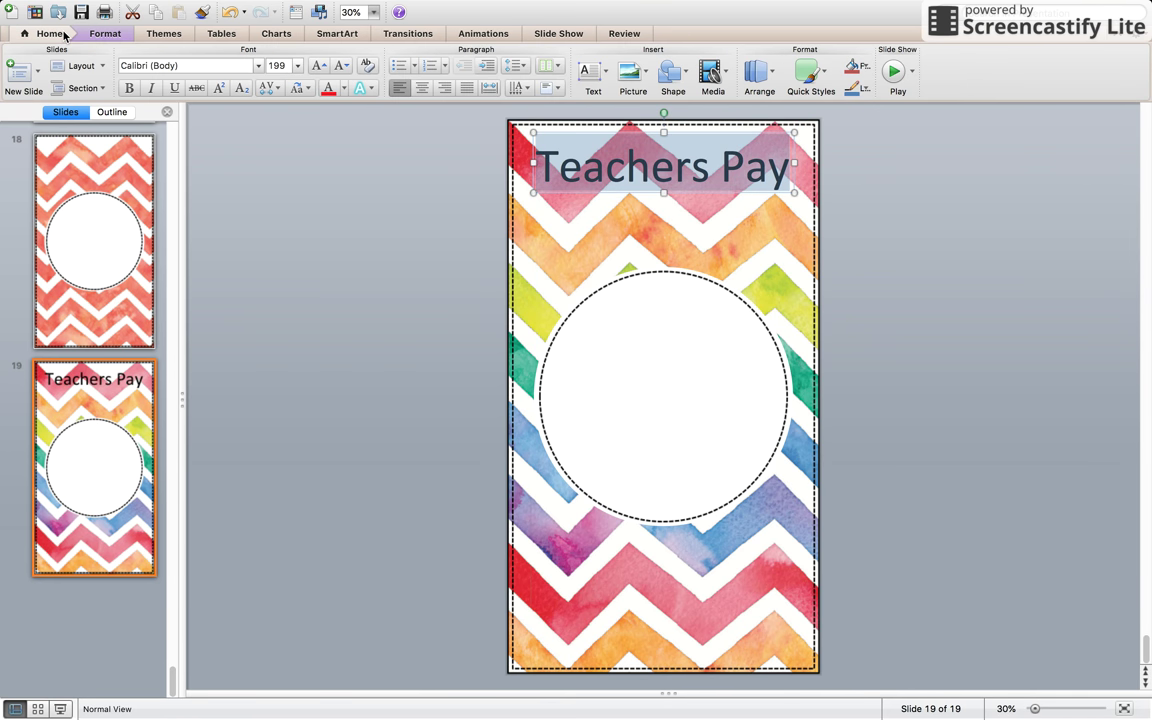
{"action": "left_click", "coordinate": [258, 66]}
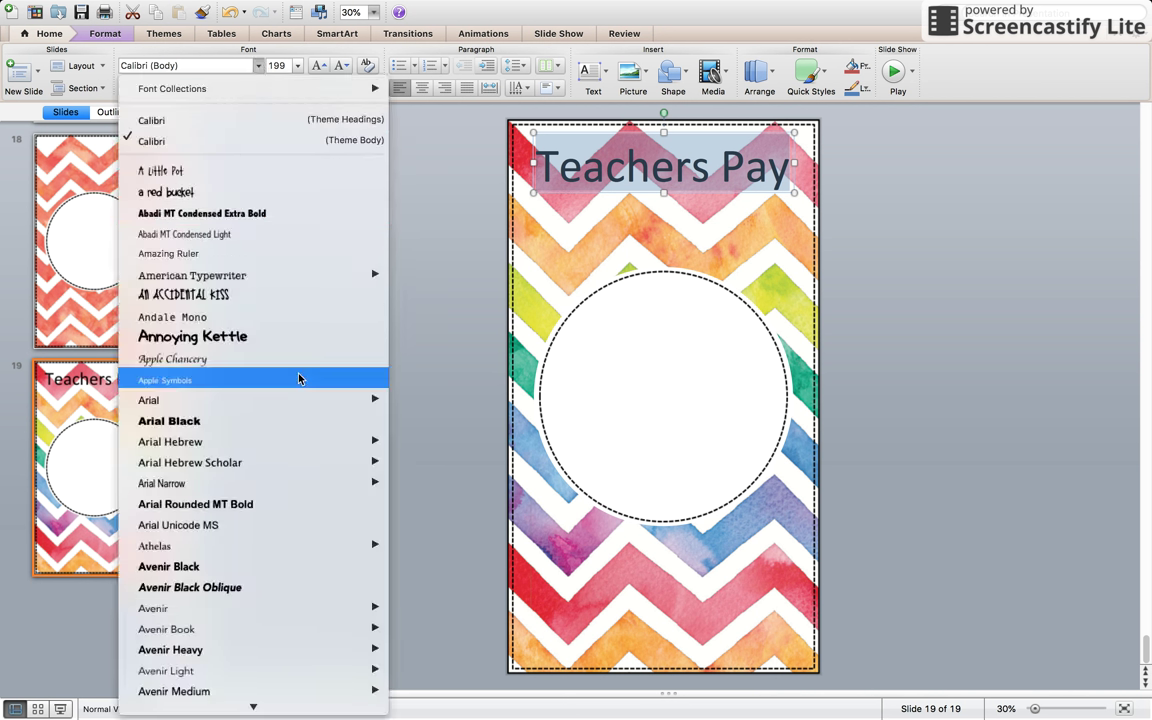
{"action": "scroll", "coordinate": [265, 640], "scroll_direction": "down", "scroll_amount": 3}
{"action": "scroll", "coordinate": [255, 400], "scroll_direction": "down", "scroll_amount": 15}
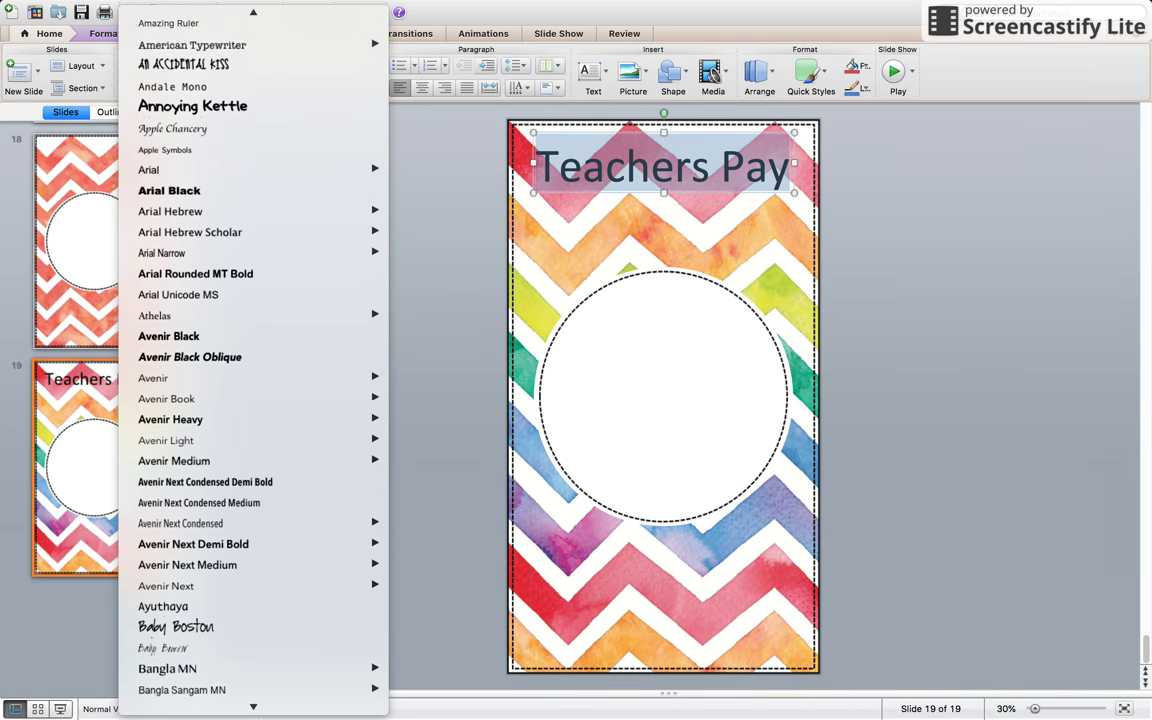
{"action": "scroll", "coordinate": [260, 580], "scroll_direction": "down", "scroll_amount": 20}
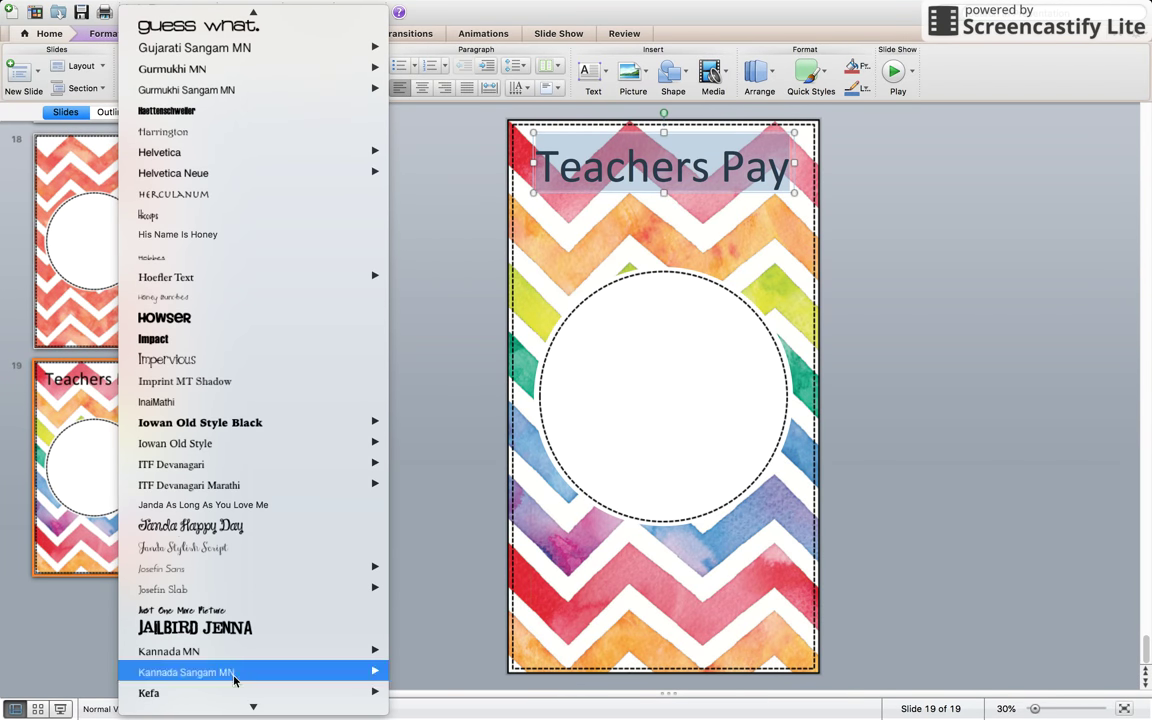
{"action": "scroll", "coordinate": [231, 419], "scroll_direction": "down", "scroll_amount": 5}
{"action": "scroll", "coordinate": [255, 470], "scroll_direction": "down", "scroll_amount": 6}
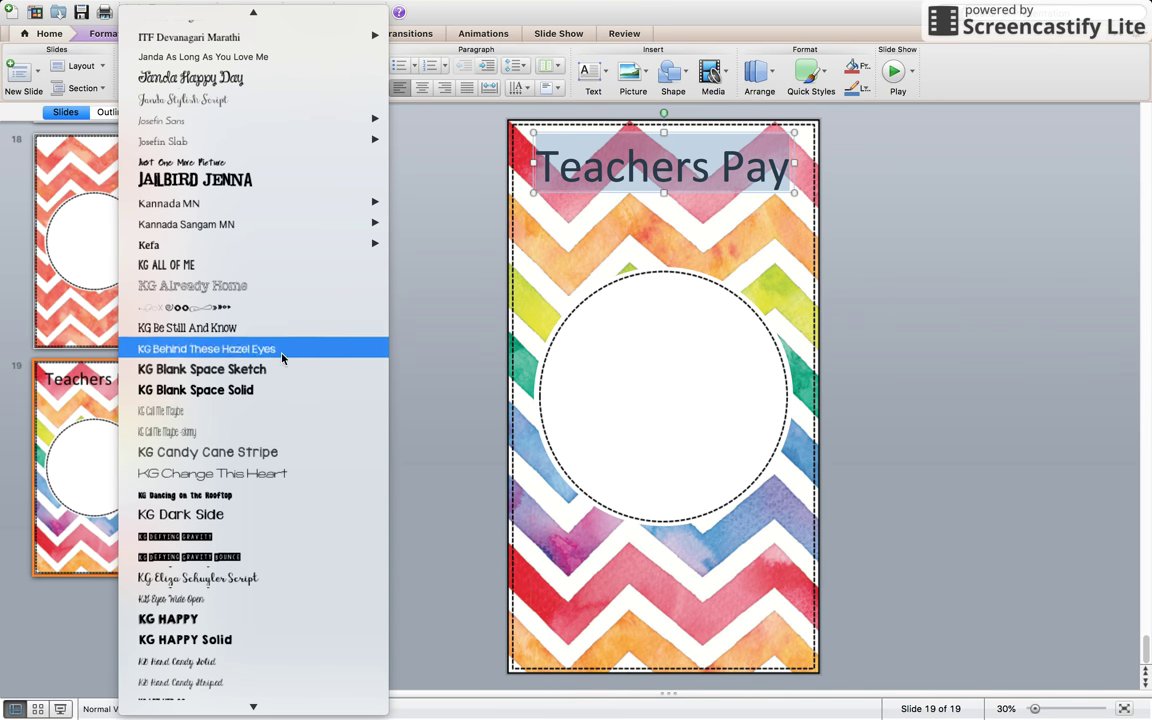
{"action": "left_click", "coordinate": [281, 372]}
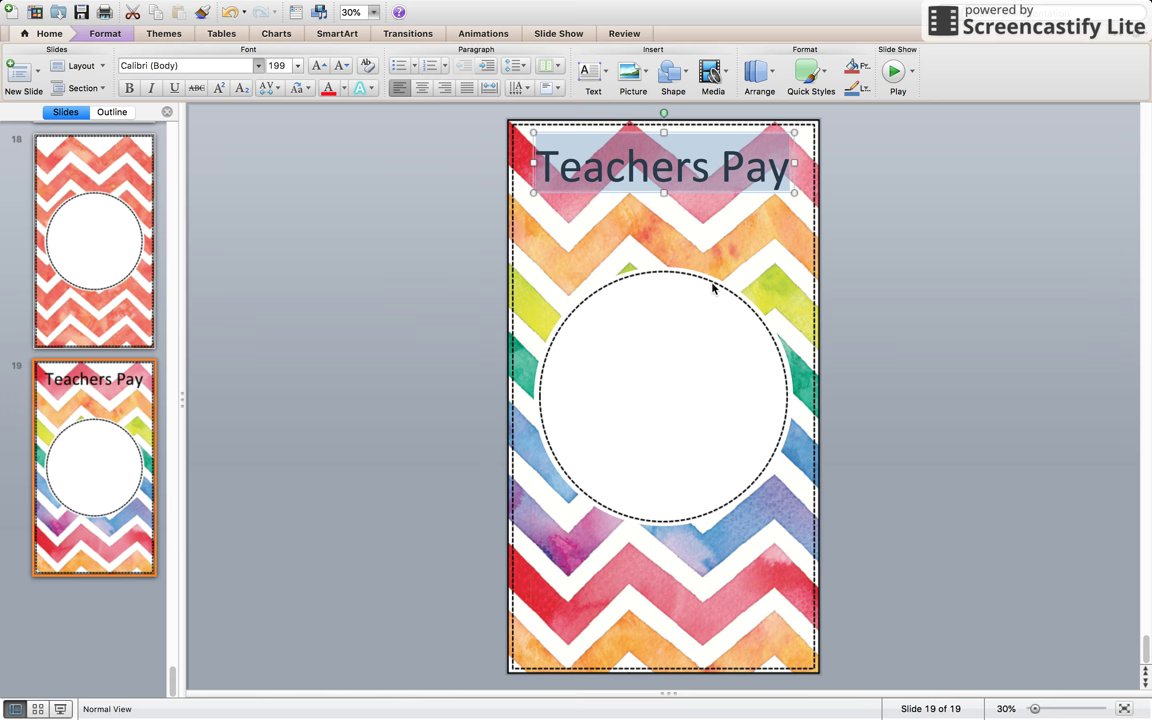
{"action": "left_click", "coordinate": [339, 66]}
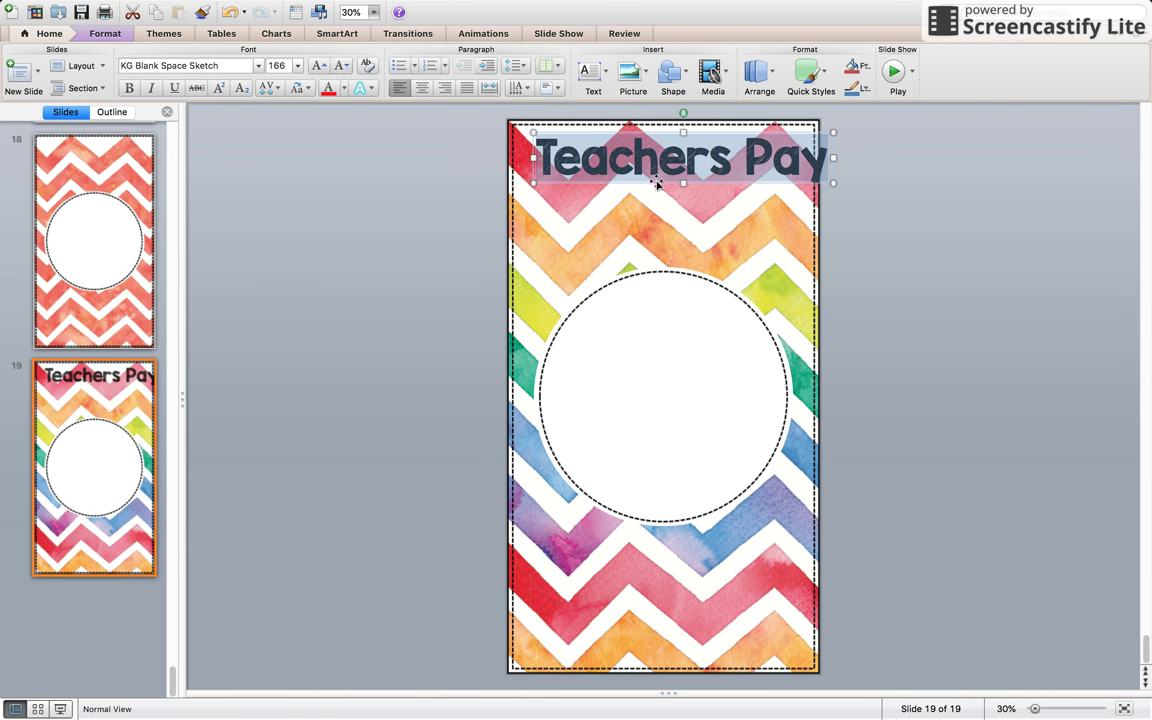
Step: Centre the "Teachers Pay" text box across the slide, then duplicate it and place the copy directly beneath
{"action": "left_click_drag", "start_coordinate": [657, 183], "coordinate": [636, 180]}
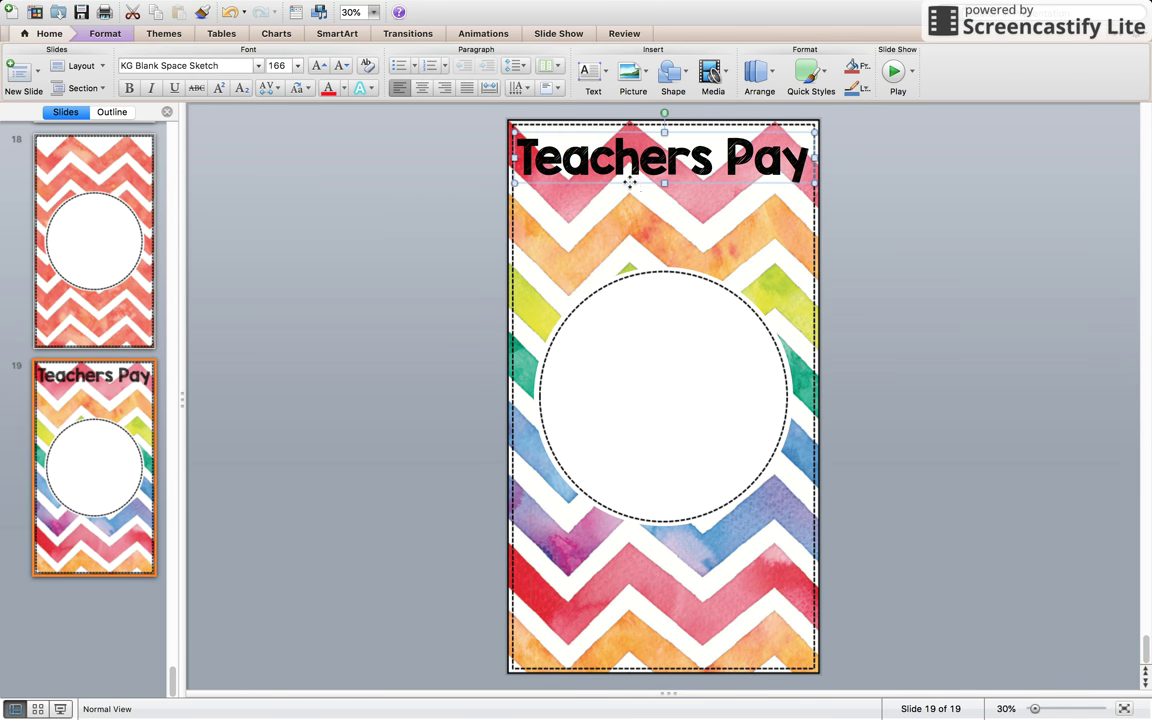
{"action": "right_click", "coordinate": [630, 182]}
{"action": "left_click", "coordinate": [660, 204]}
{"action": "left_click", "coordinate": [643, 218]}
{"action": "right_click", "coordinate": [643, 218]}
{"action": "left_click", "coordinate": [680, 249]}
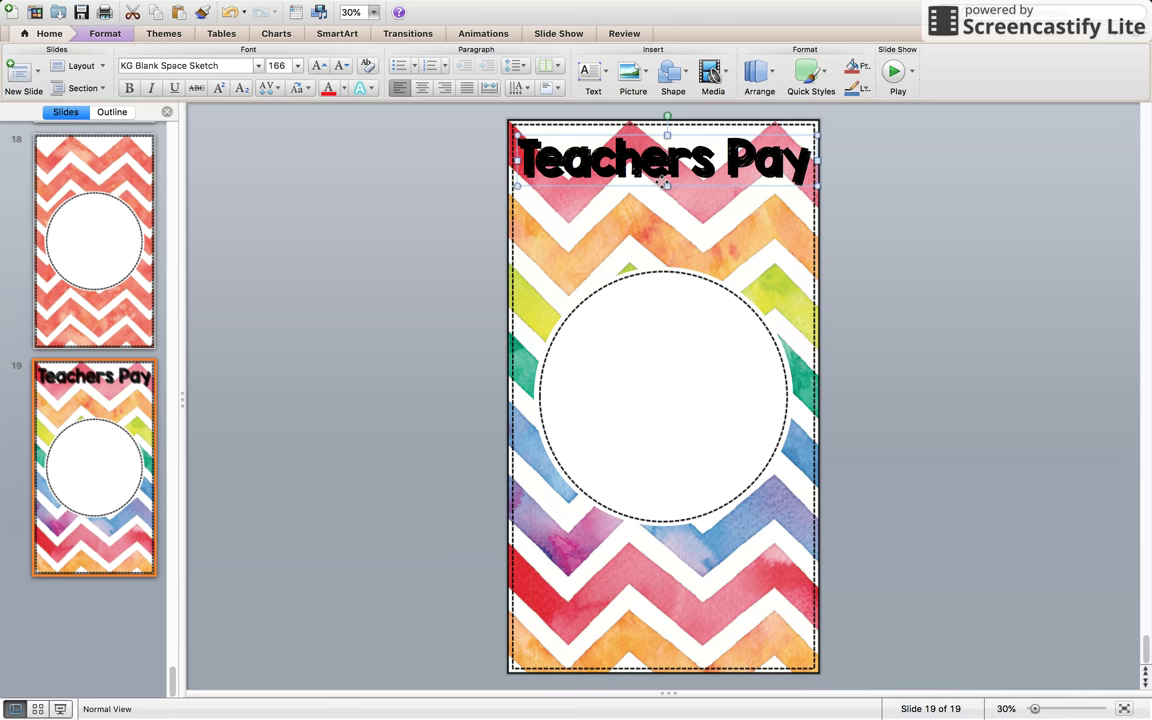
{"action": "left_click_drag", "start_coordinate": [662, 188], "coordinate": [655, 240]}
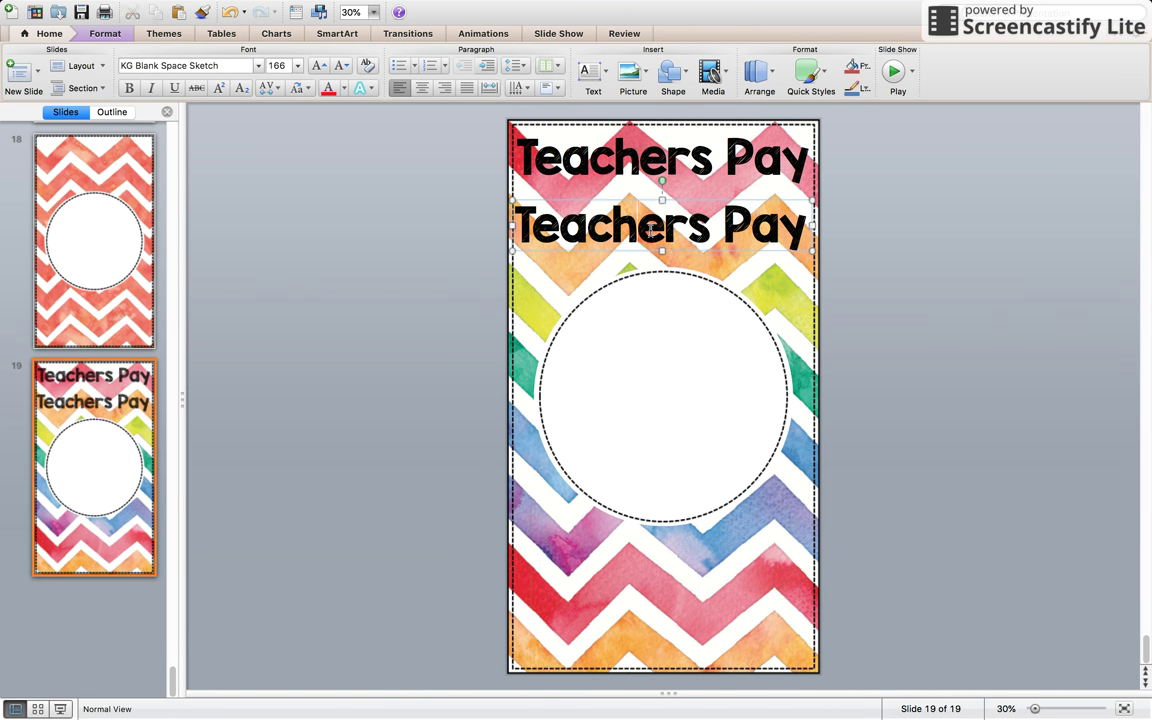
Step: Change the lower copy's text to "Teachers" and align its box to the horizontal centre of the slide
{"action": "type", "text": "eachers"}
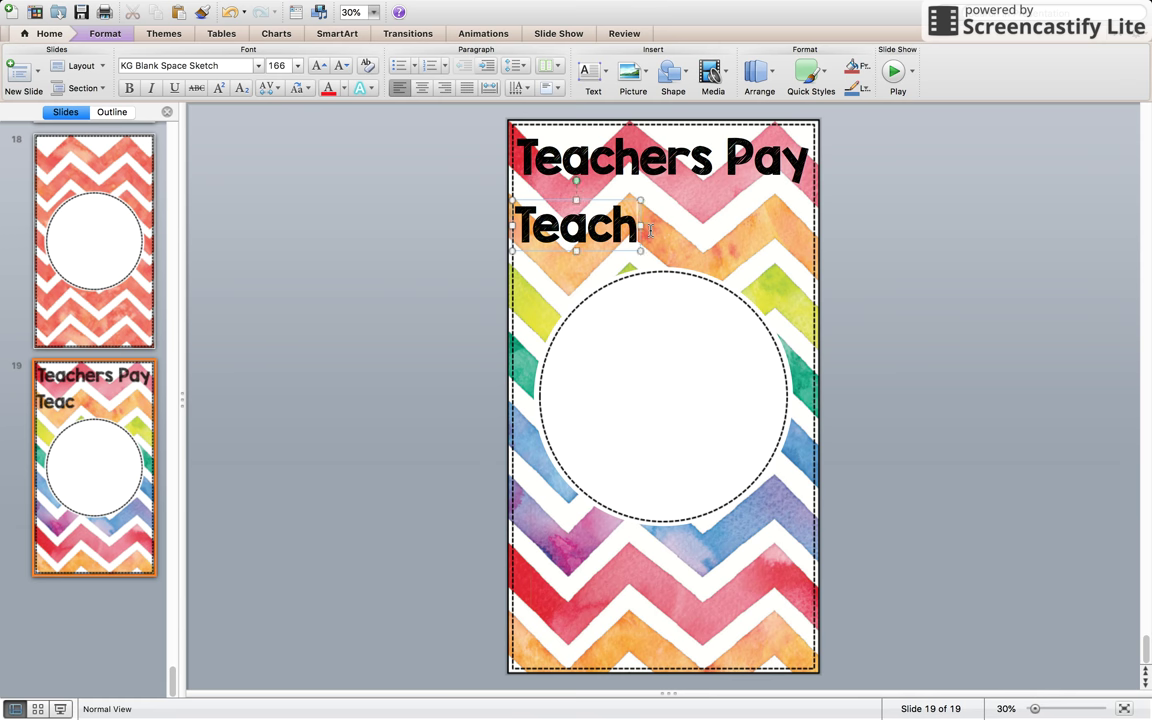
{"action": "left_click", "coordinate": [640, 200]}
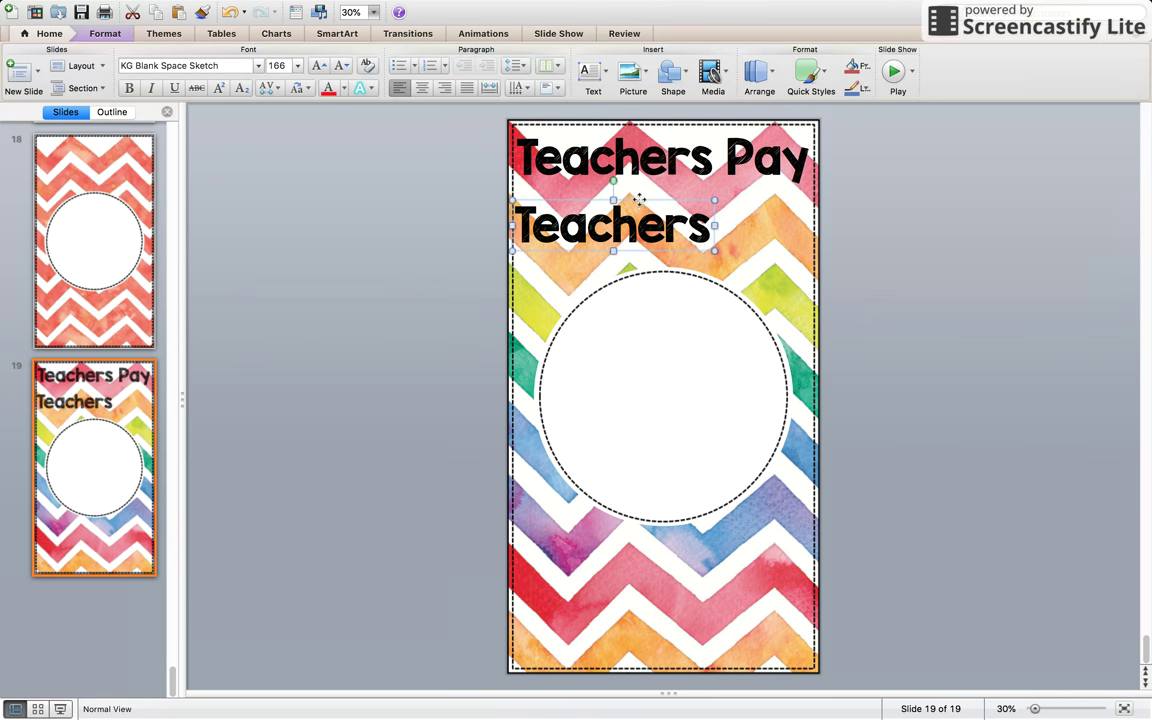
{"action": "double_click", "coordinate": [579, 186]}
{"action": "left_click", "coordinate": [806, 88]}
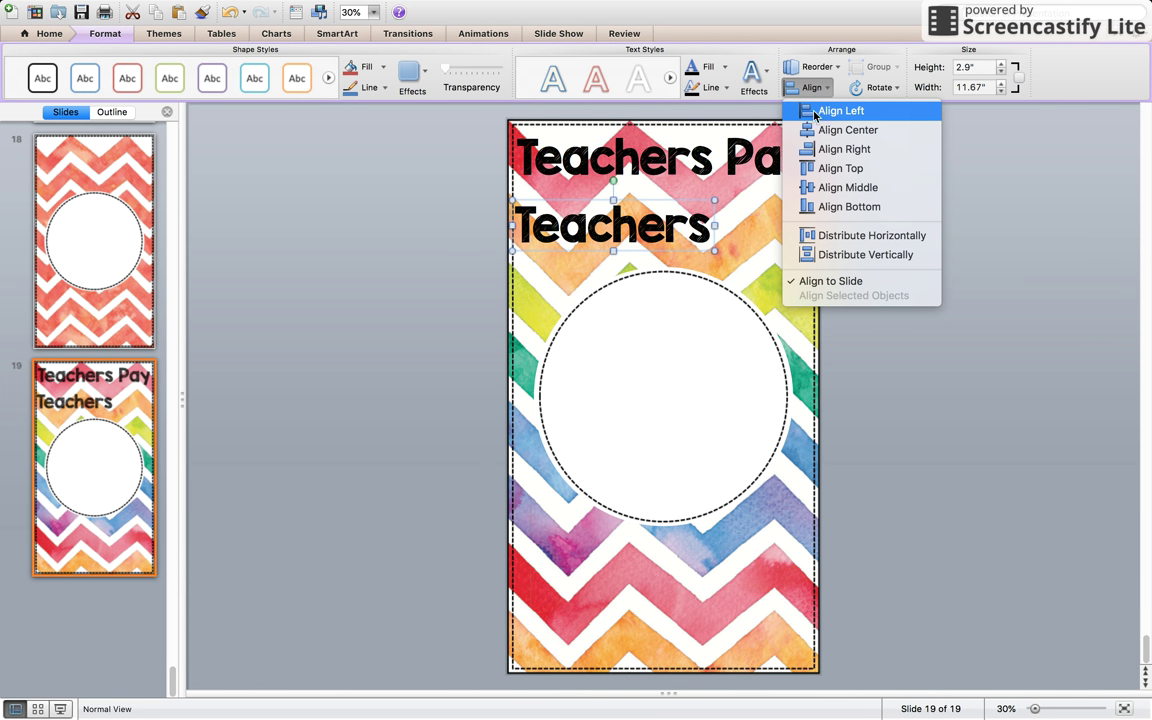
{"action": "left_click", "coordinate": [828, 130]}
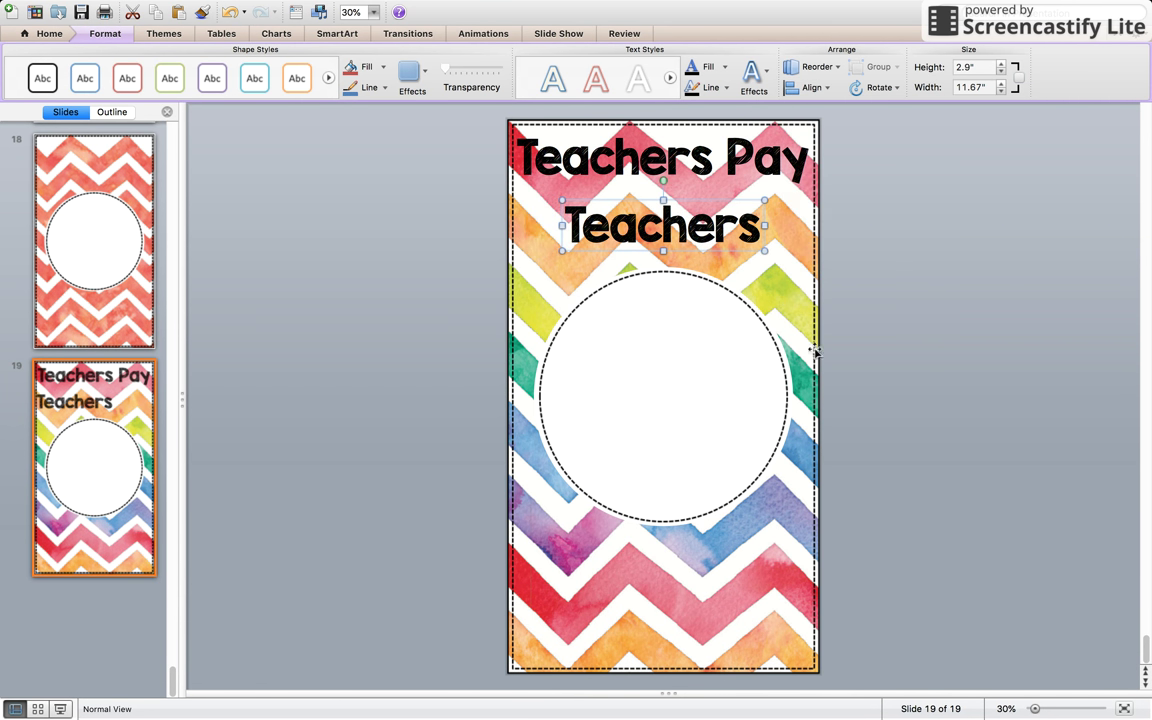
Step: Paste another copy of the "Teachers Pay" text box, move it below the circle and change its text to "Products"
{"action": "right_click", "coordinate": [648, 597]}
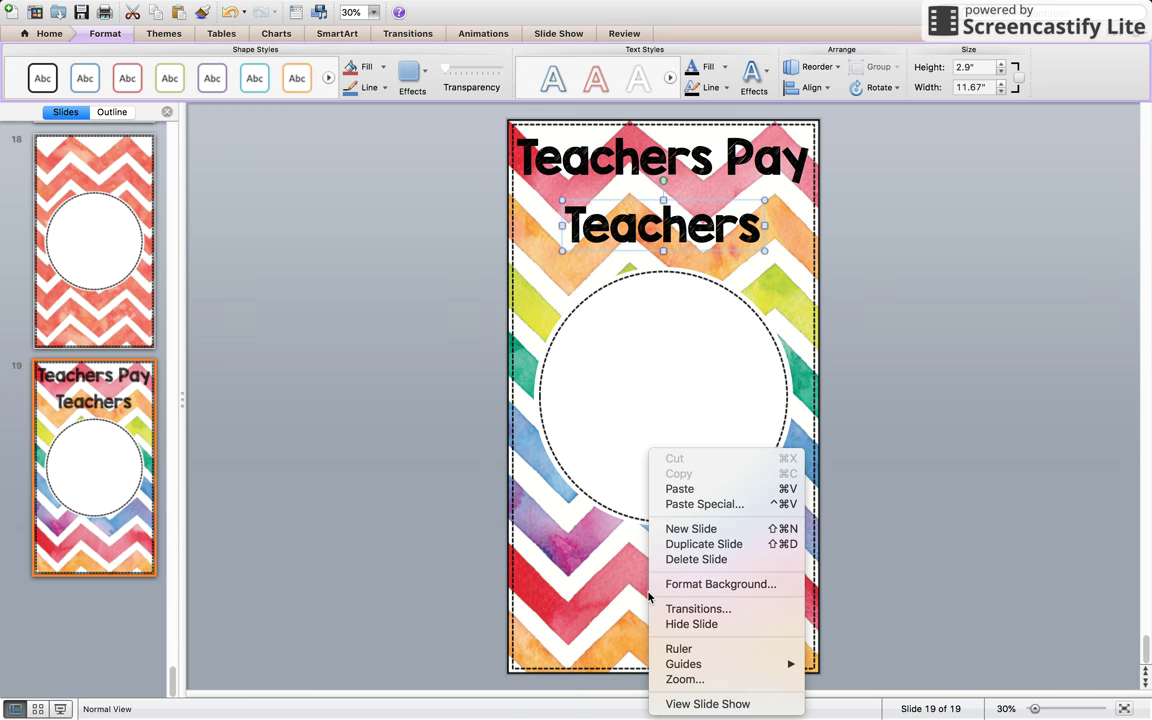
{"action": "left_click", "coordinate": [709, 492]}
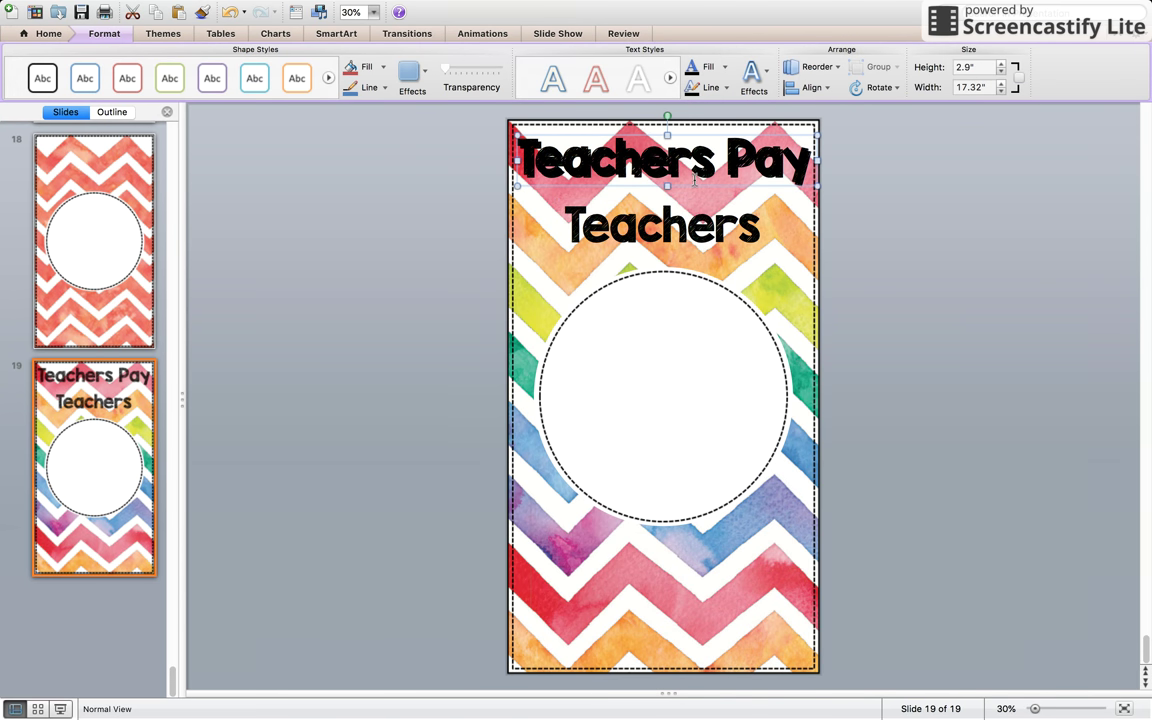
{"action": "left_click_drag", "start_coordinate": [692, 183], "coordinate": [688, 613]}
{"action": "triple_click", "coordinate": [660, 598]}
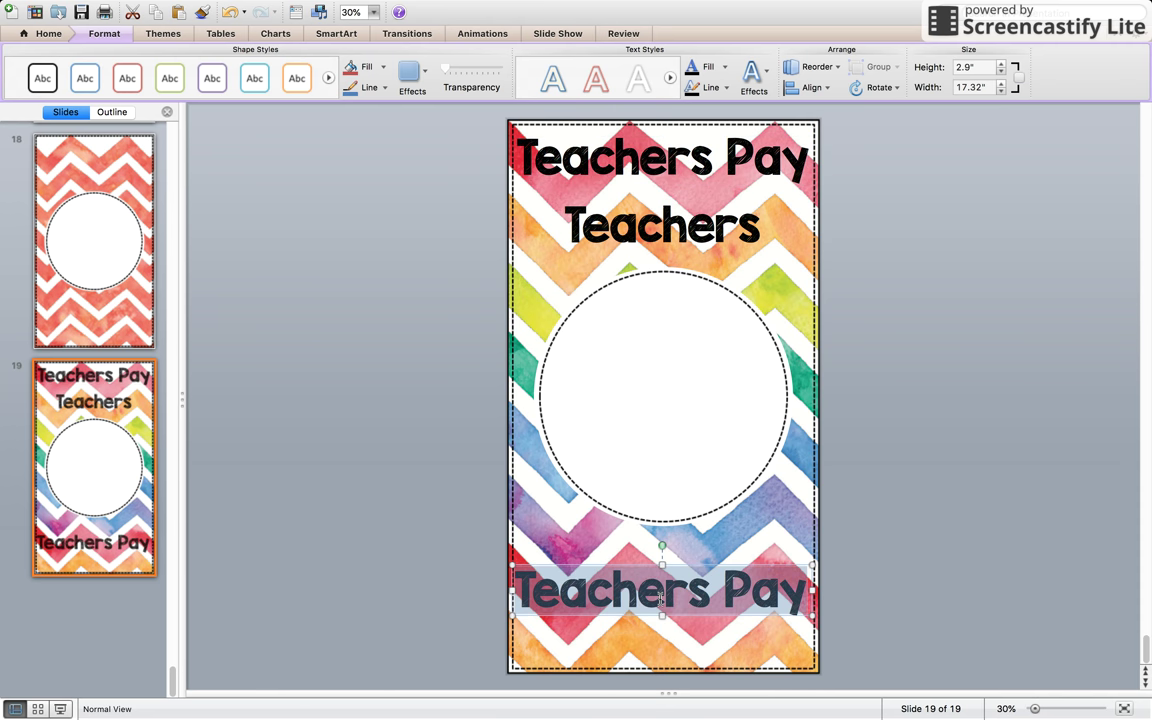
{"action": "type", "text": "Products"}
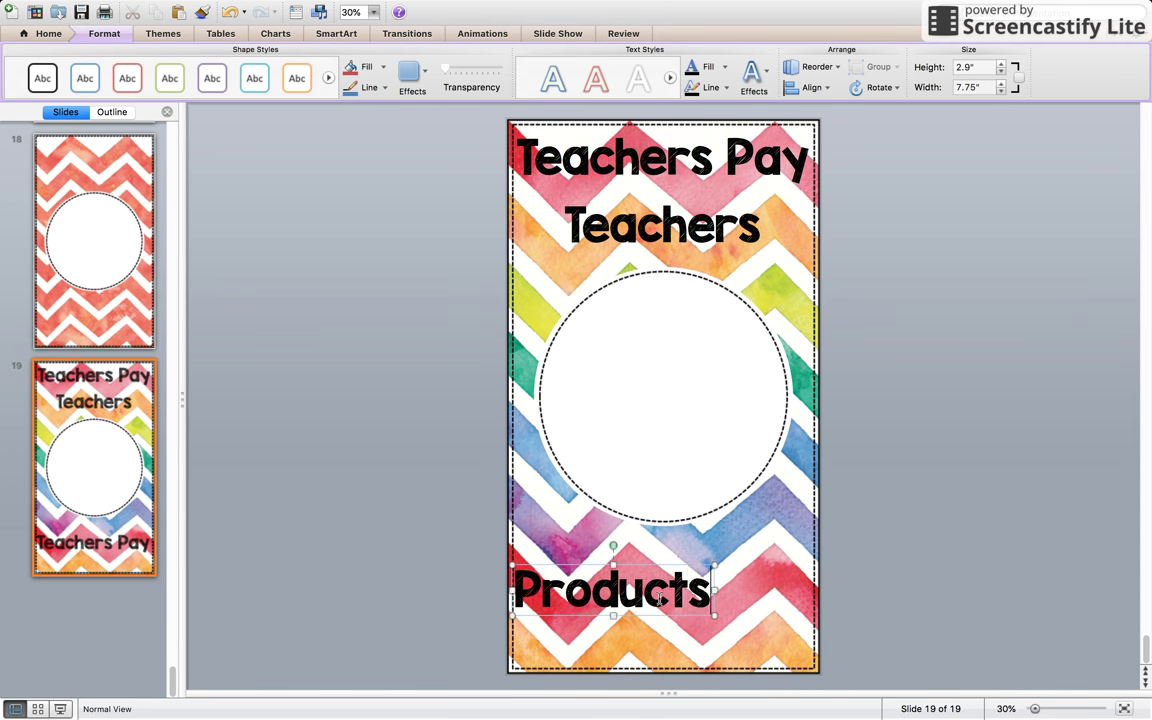
Step: Enlarge the "Products" text to size 239 and centre its box across the slide below the circle
{"action": "left_click", "coordinate": [808, 87]}
{"action": "left_click", "coordinate": [847, 130]}
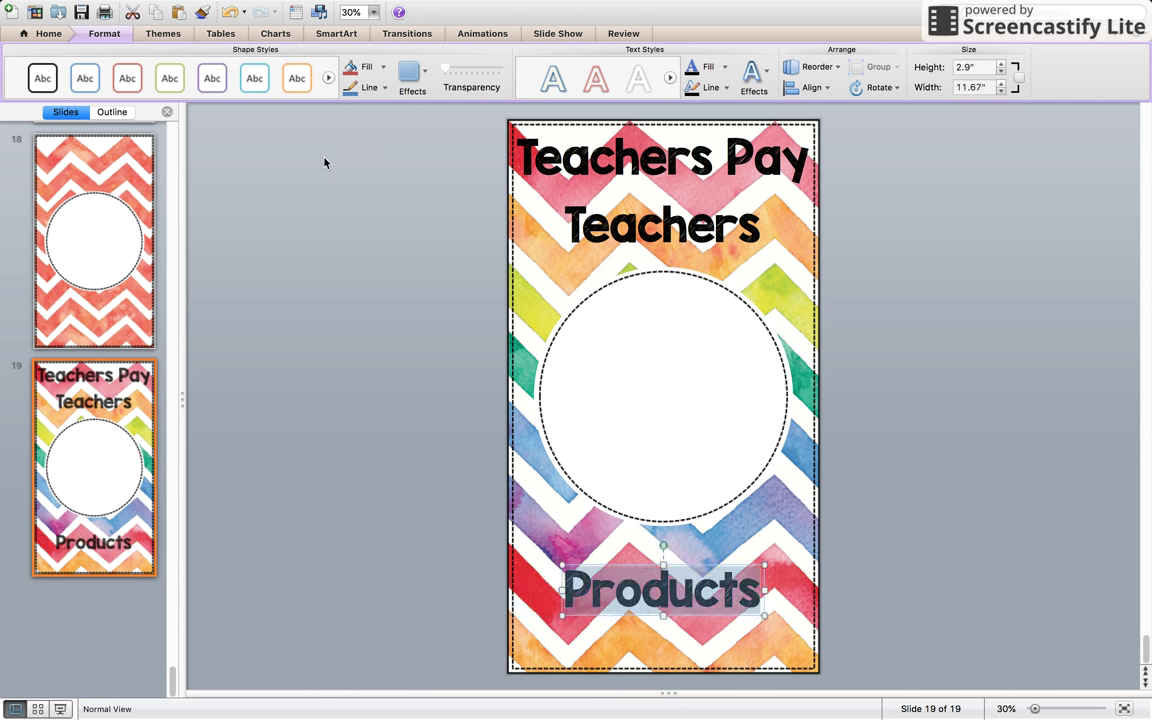
{"action": "left_click", "coordinate": [57, 37]}
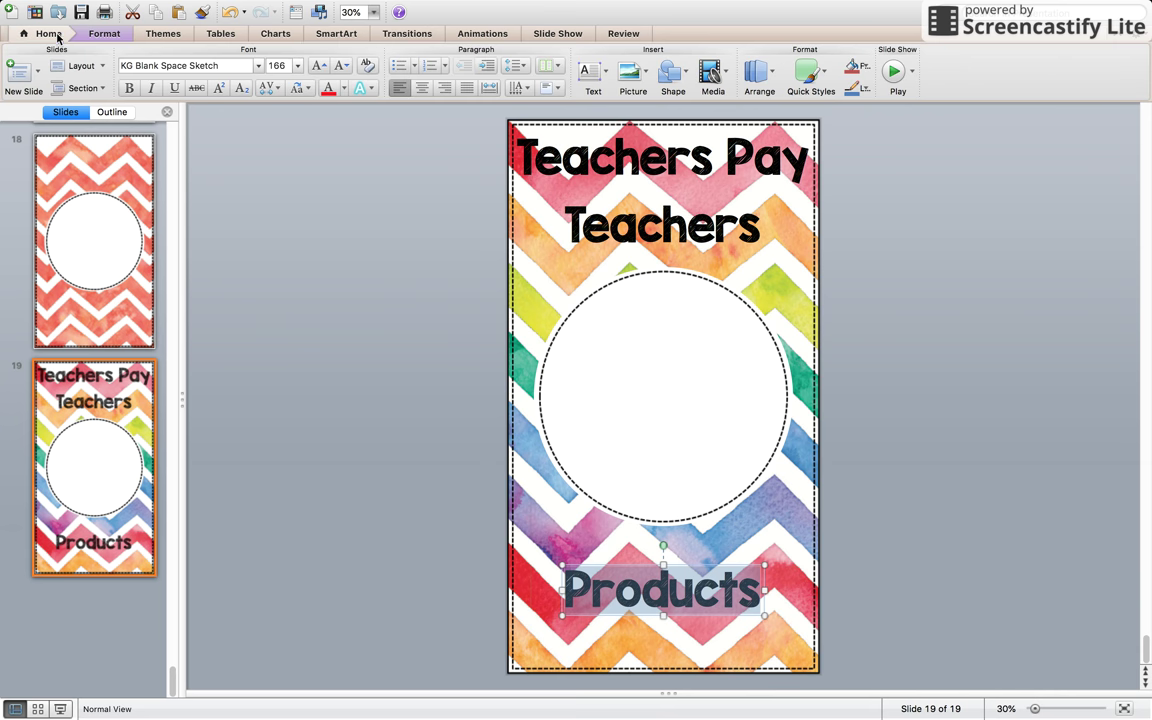
{"action": "left_click", "coordinate": [316, 66]}
{"action": "left_click", "coordinate": [316, 66]}
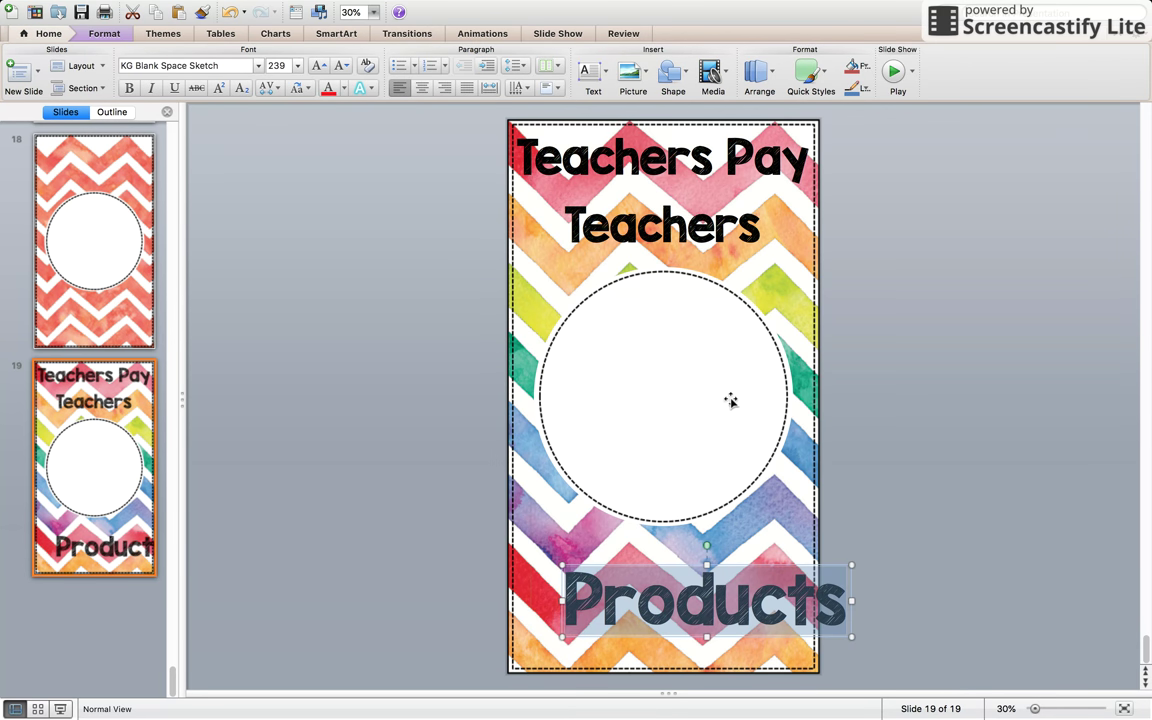
{"action": "left_click_drag", "start_coordinate": [635, 565], "coordinate": [595, 552]}
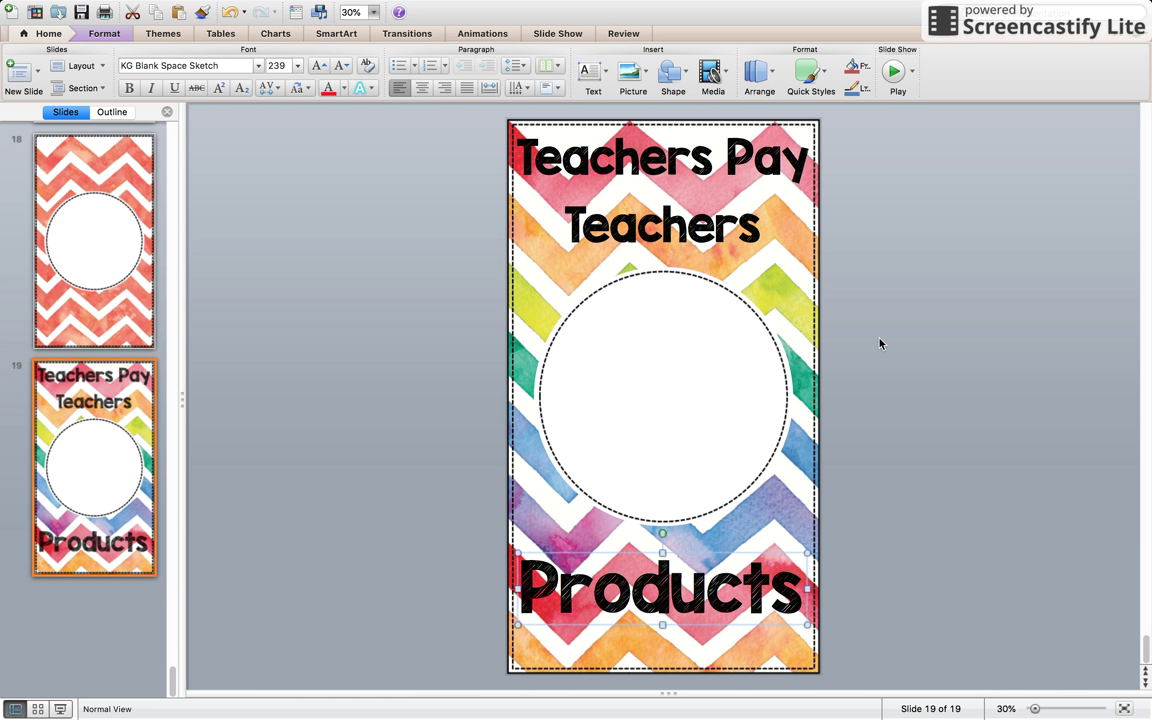
Step: Set the "Teachers" text to size 239 and centre its box between "Teachers Pay" and the circle
{"action": "double_click", "coordinate": [652, 226]}
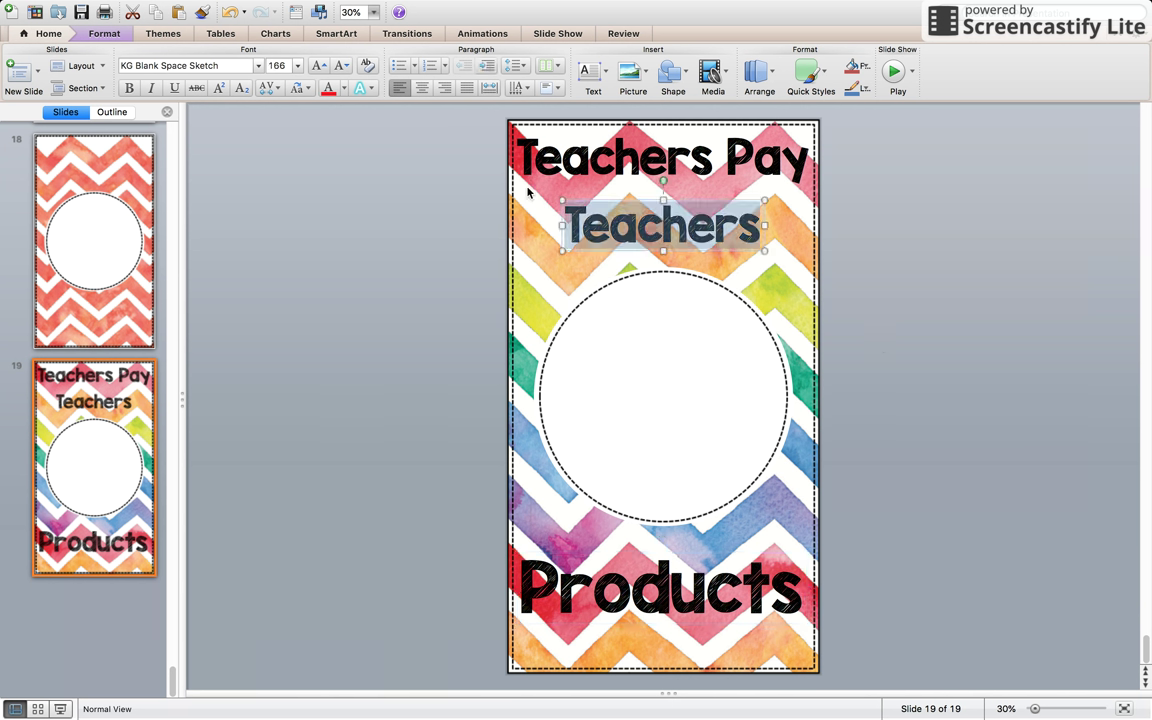
{"action": "left_click", "coordinate": [277, 65]}
{"action": "type", "text": "239"}
{"action": "key", "text": "Return"}
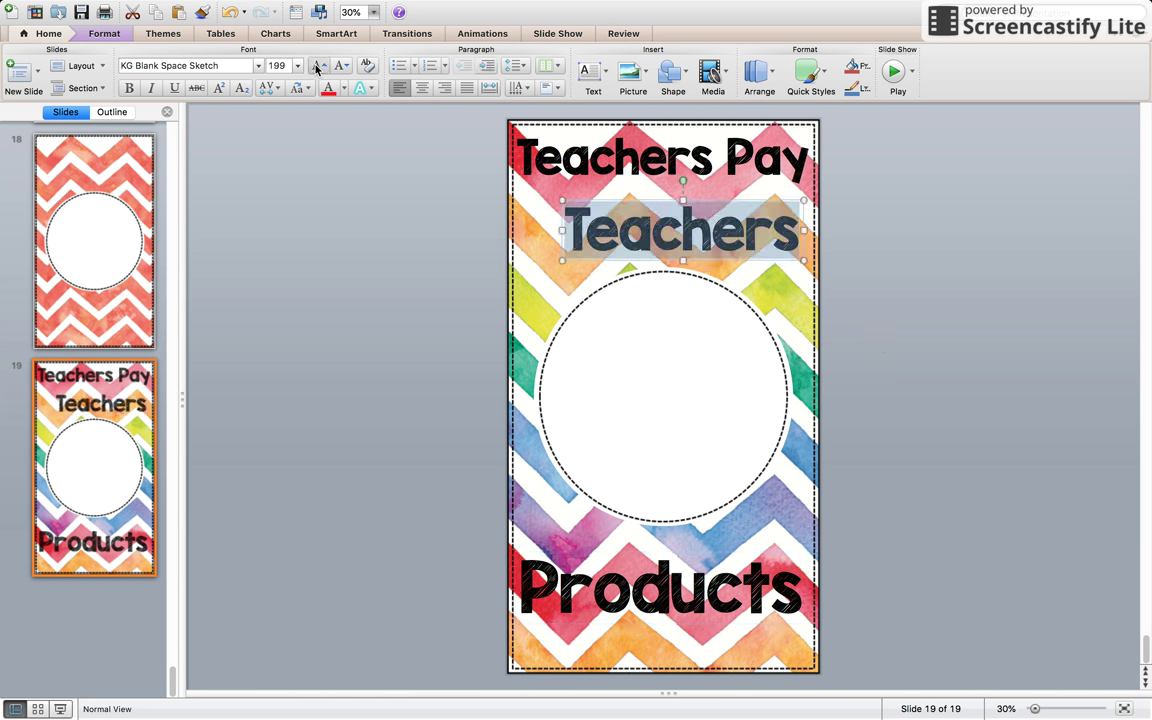
{"action": "left_click_drag", "start_coordinate": [683, 194], "coordinate": [643, 189]}
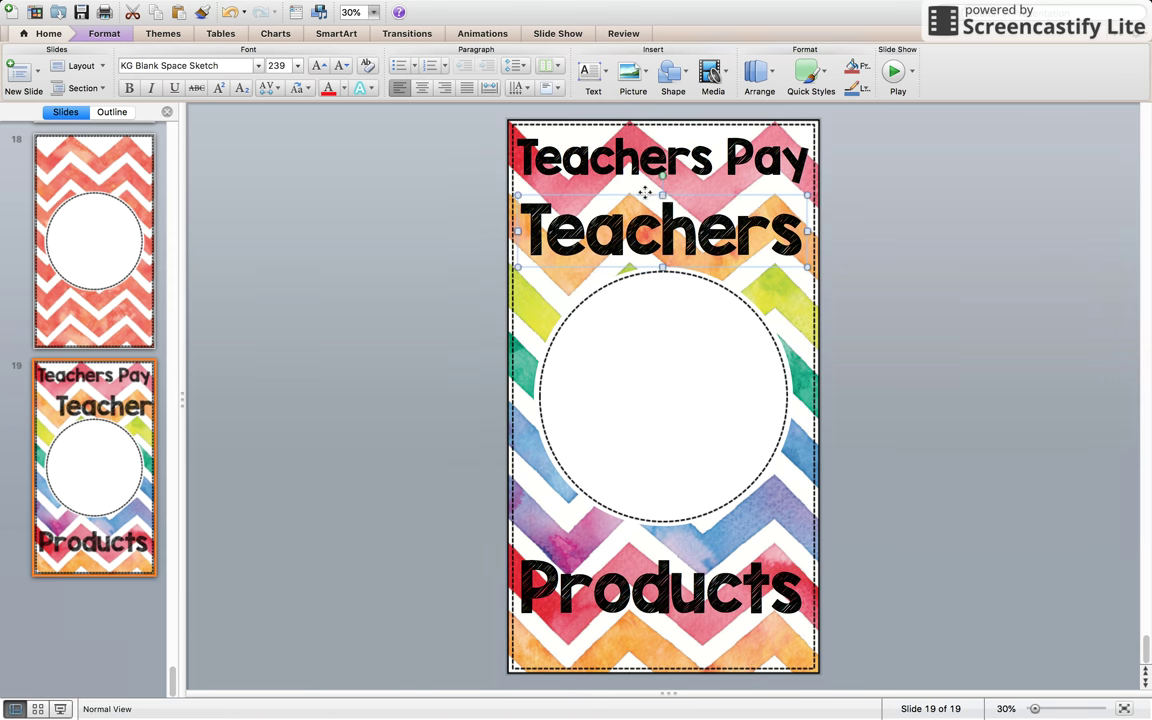
{"action": "left_click", "coordinate": [869, 219]}
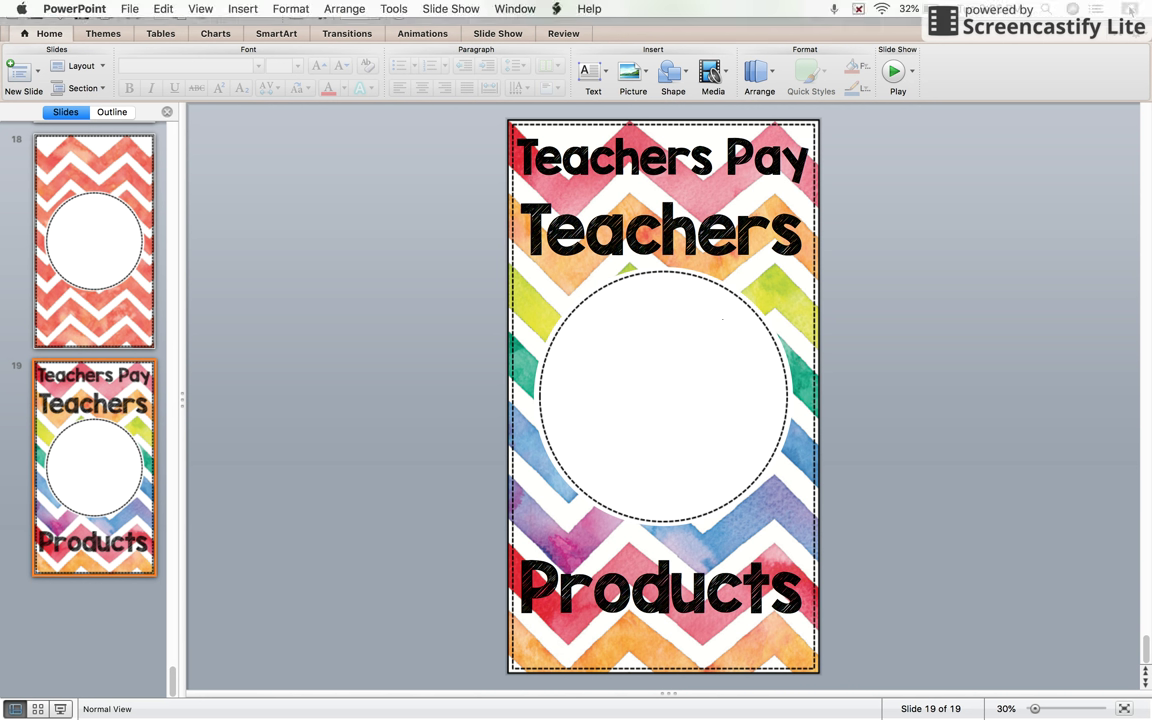
Step: Take the presentation out of full screen, close the IG Story Covers Finder window and open a new Chrome window
{"action": "key", "text": "ctrl+super+f"}
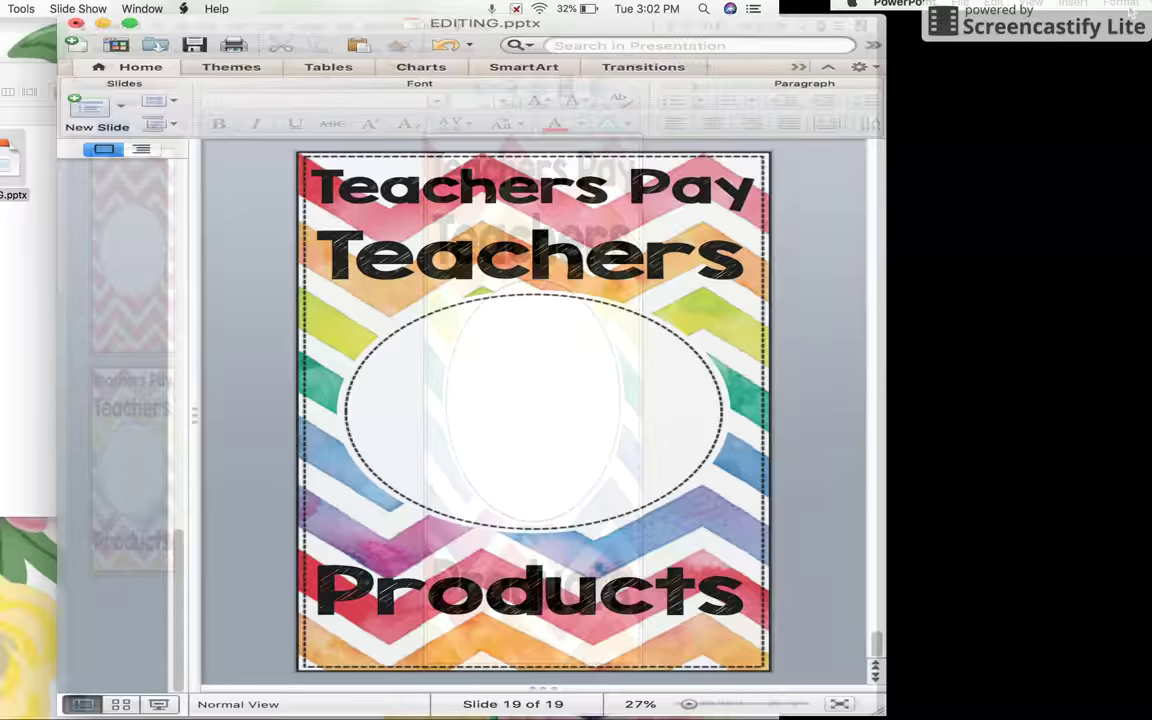
{"action": "left_click", "coordinate": [689, 93]}
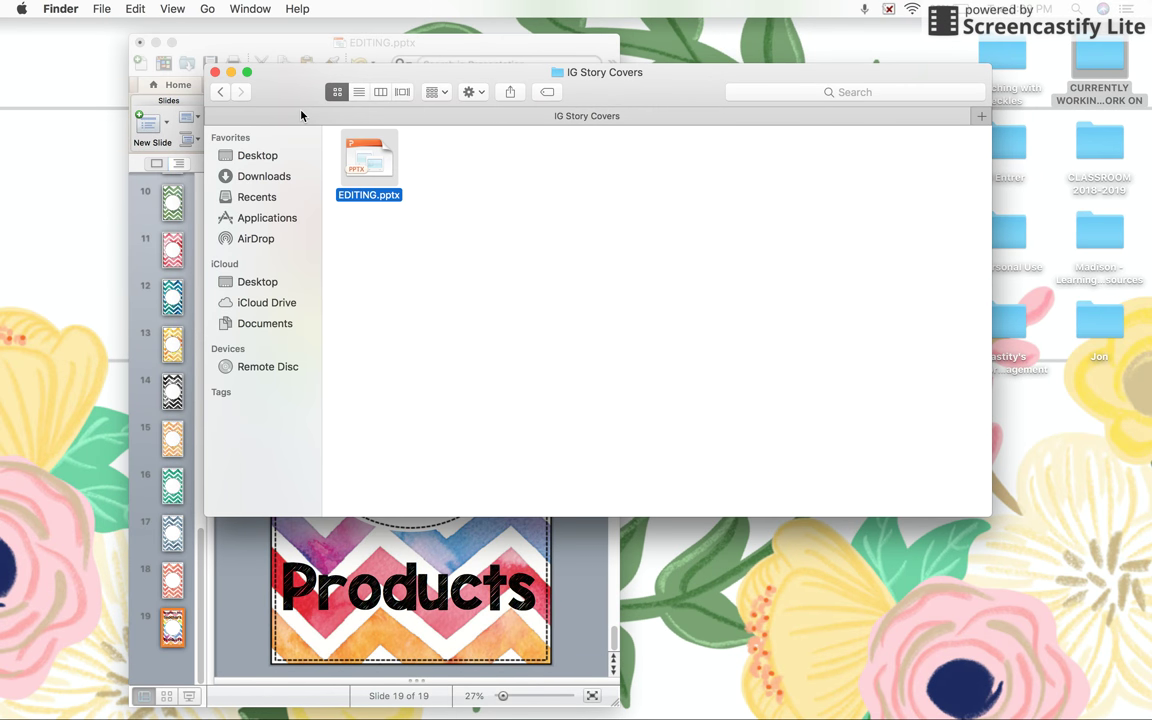
{"action": "left_click", "coordinate": [214, 72]}
{"action": "mouse_move", "coordinate": [330, 714]}
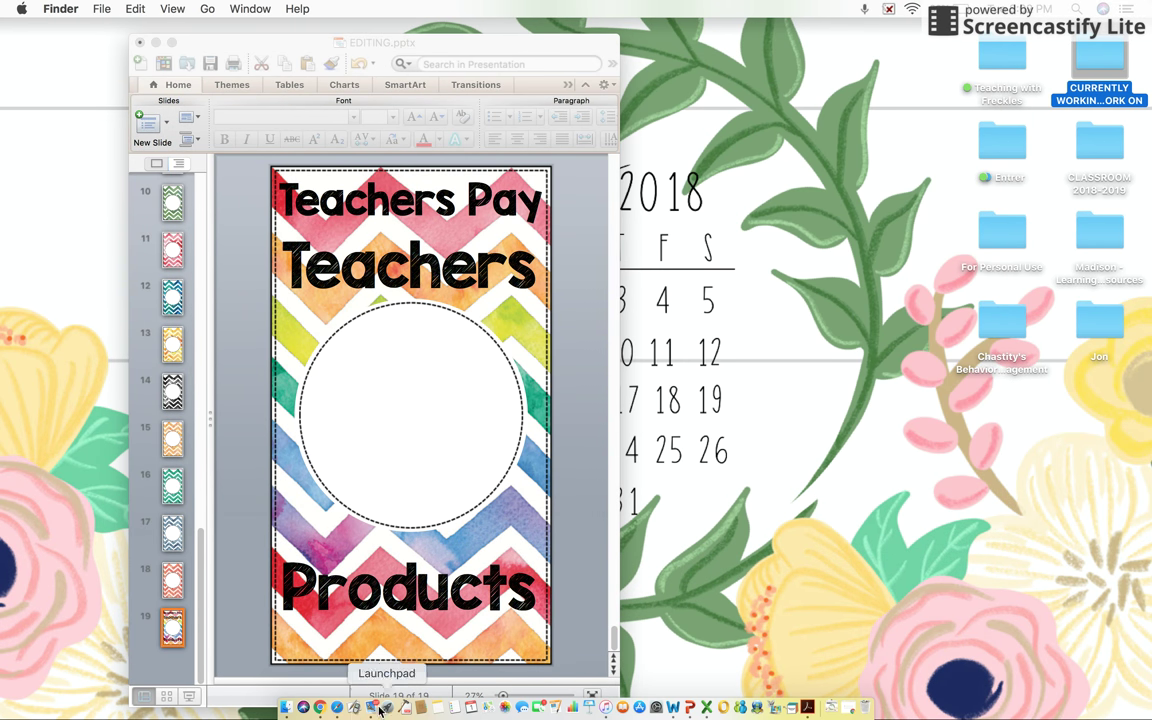
{"action": "left_click", "coordinate": [320, 707]}
{"action": "left_click", "coordinate": [309, 373]}
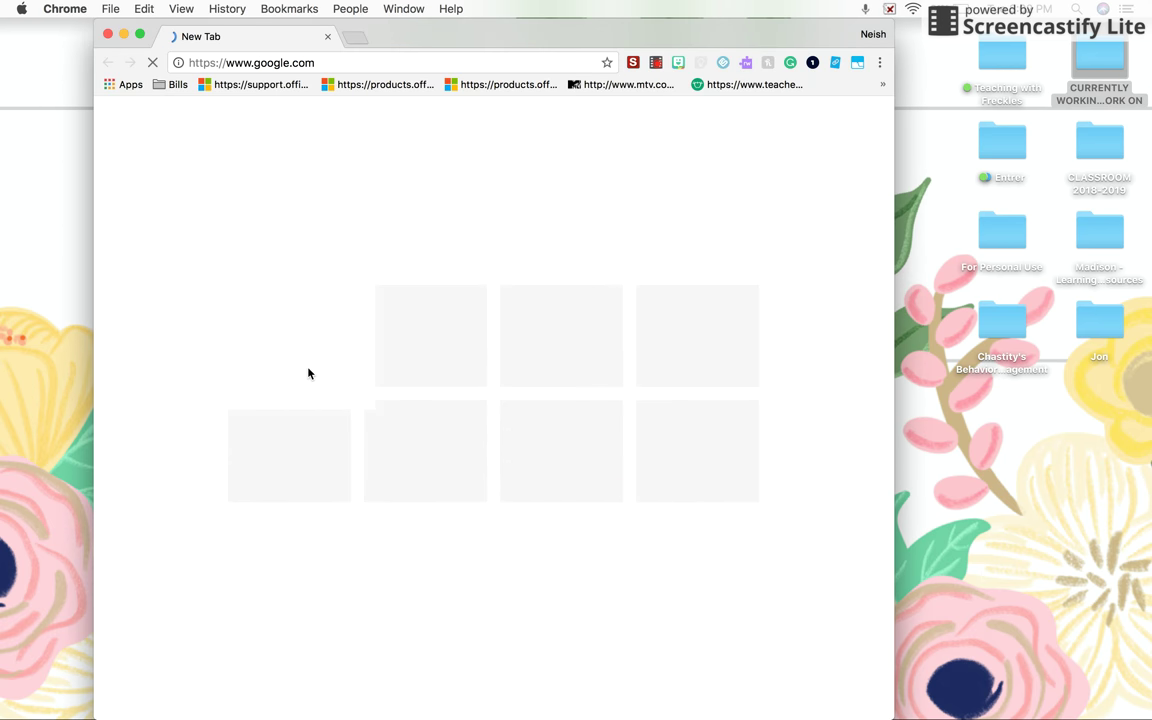
Step: Search Google for "black apple icon png" and show the image results
{"action": "left_click", "coordinate": [514, 358]}
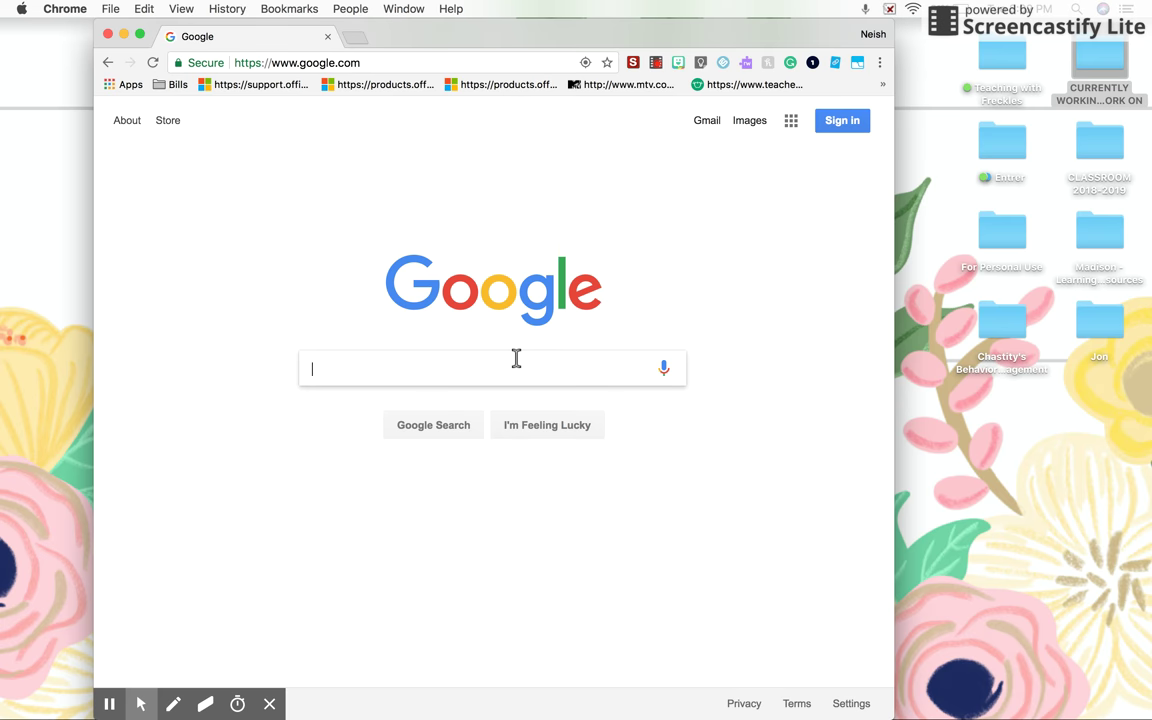
{"action": "type", "text": "black appl"}
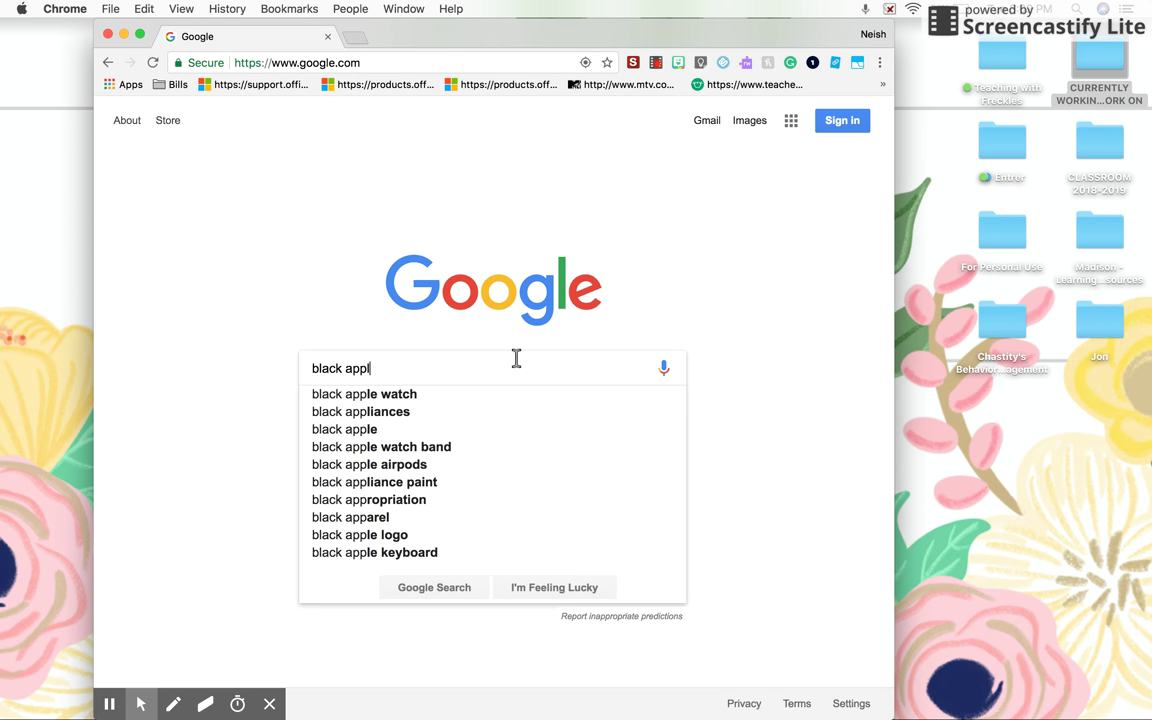
{"action": "type", "text": "e icon "}
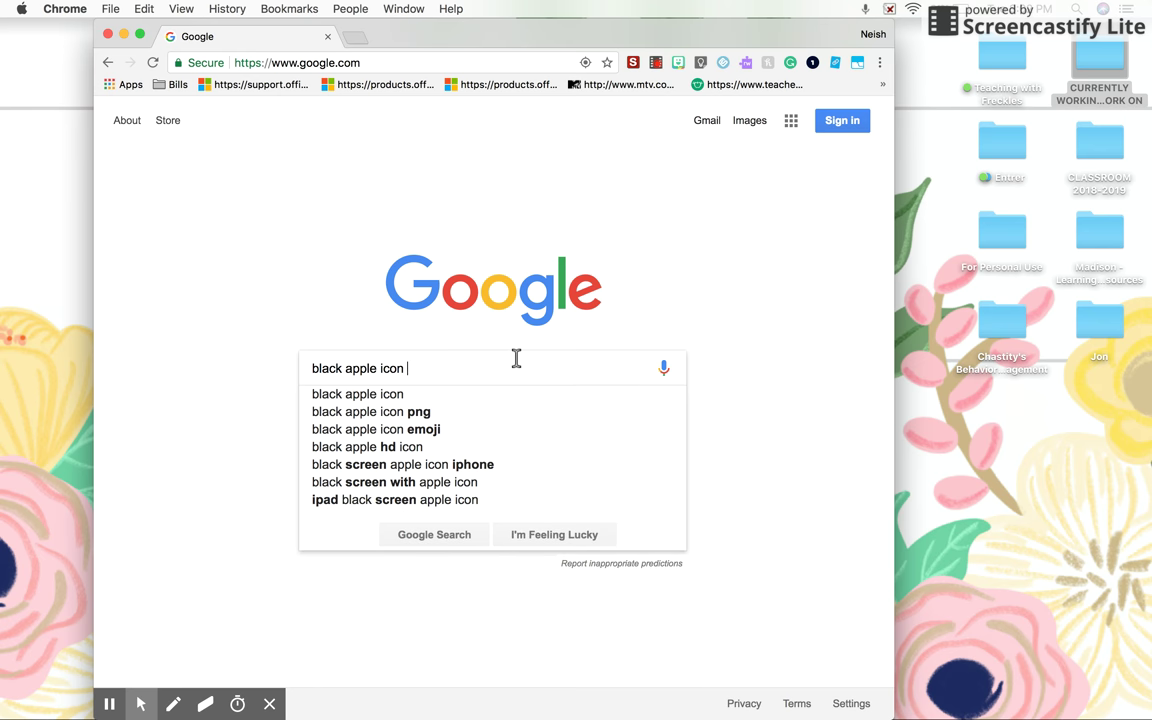
{"action": "type", "text": "png"}
{"action": "key", "text": "Return"}
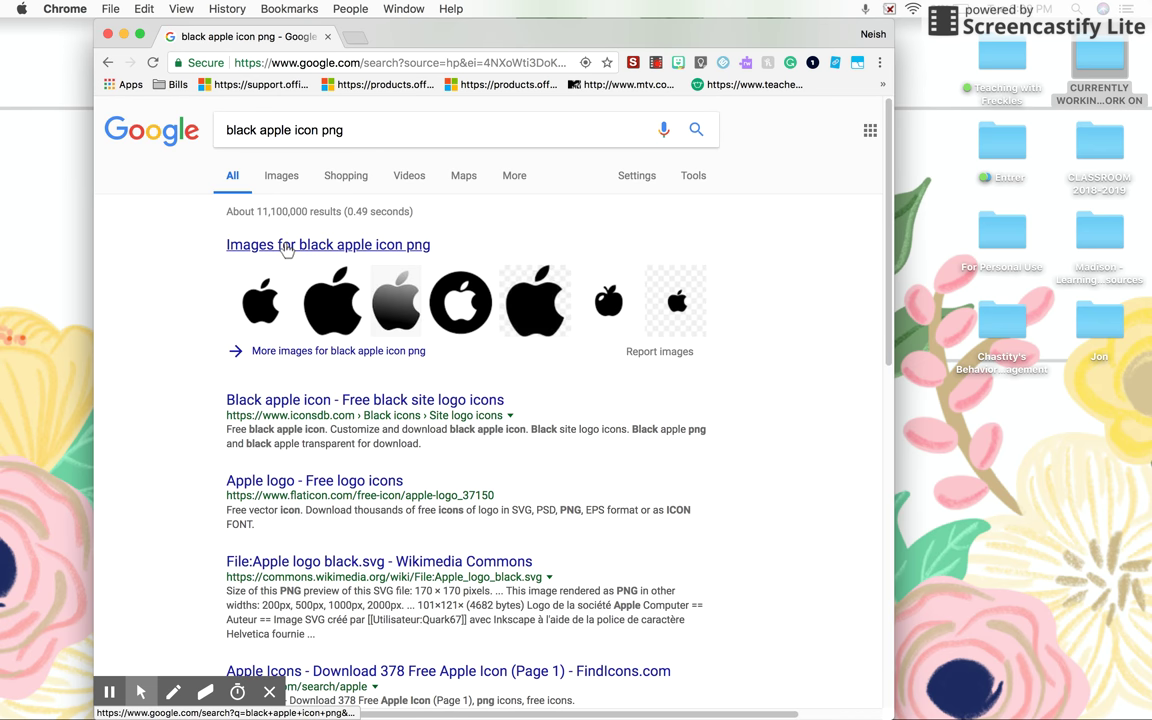
{"action": "left_click", "coordinate": [285, 249]}
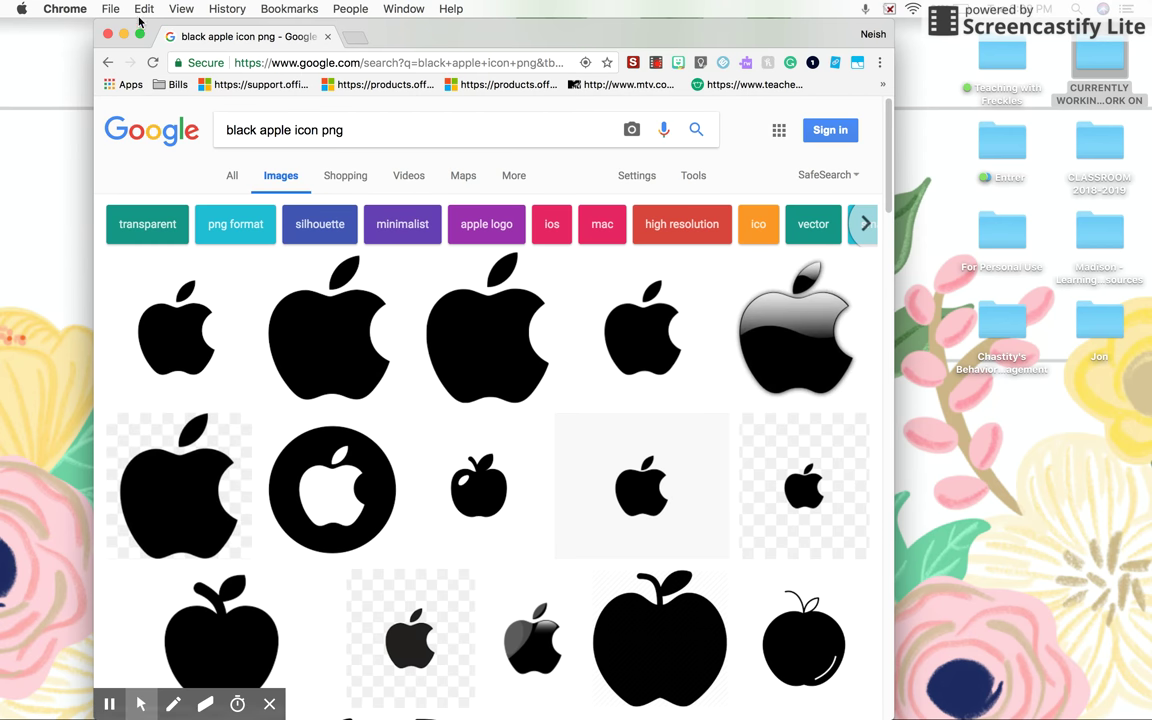
Step: Expand the browser to full screen and open the preview of the outlined "Apple Icon | Line Iconset | IconsMind" image
{"action": "left_click", "coordinate": [141, 36]}
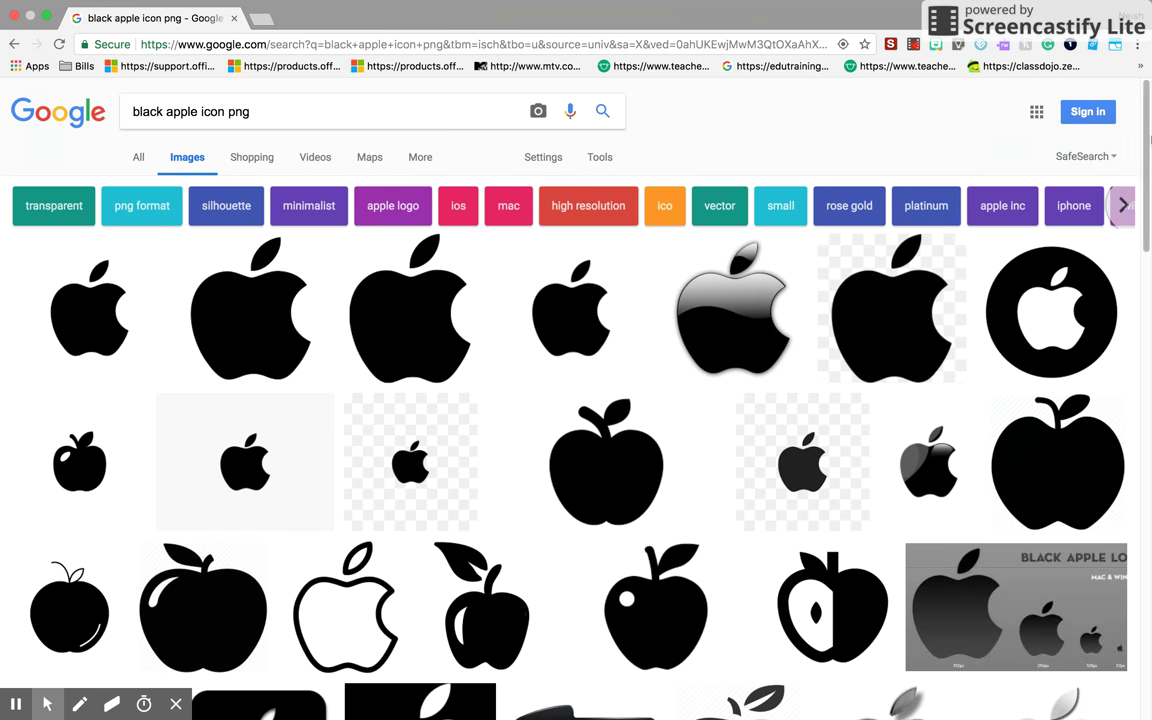
{"action": "left_click_drag", "start_coordinate": [1146, 108], "coordinate": [1150, 307]}
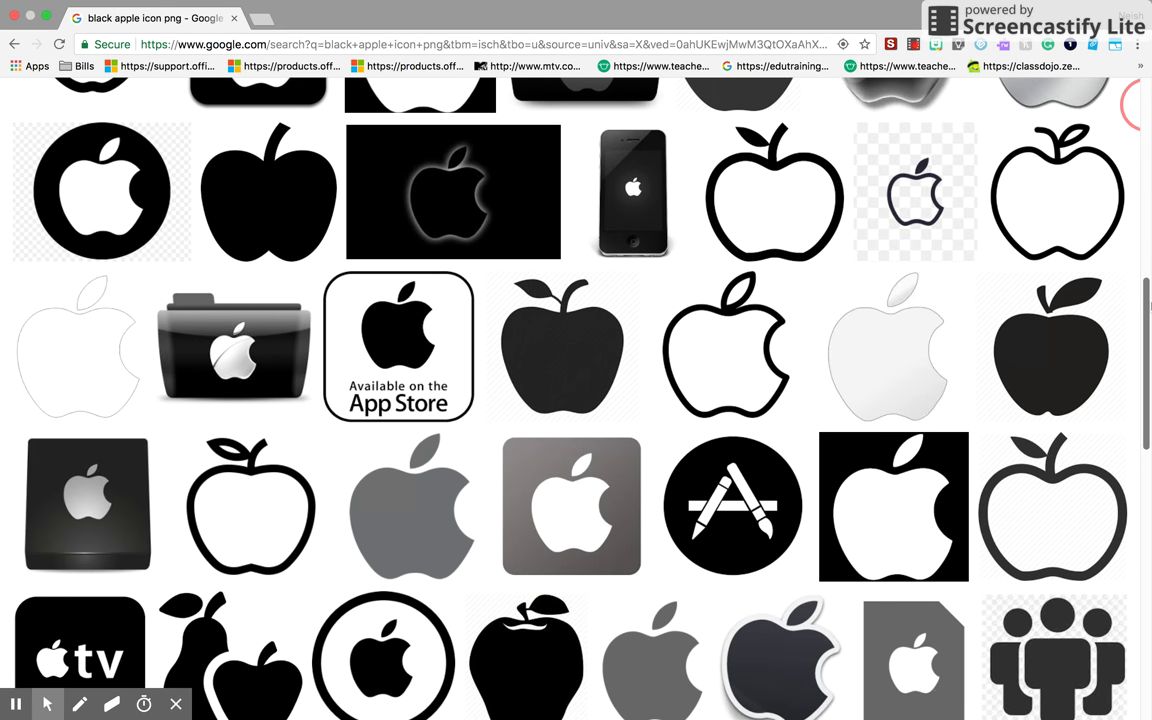
{"action": "left_click", "coordinate": [1076, 190]}
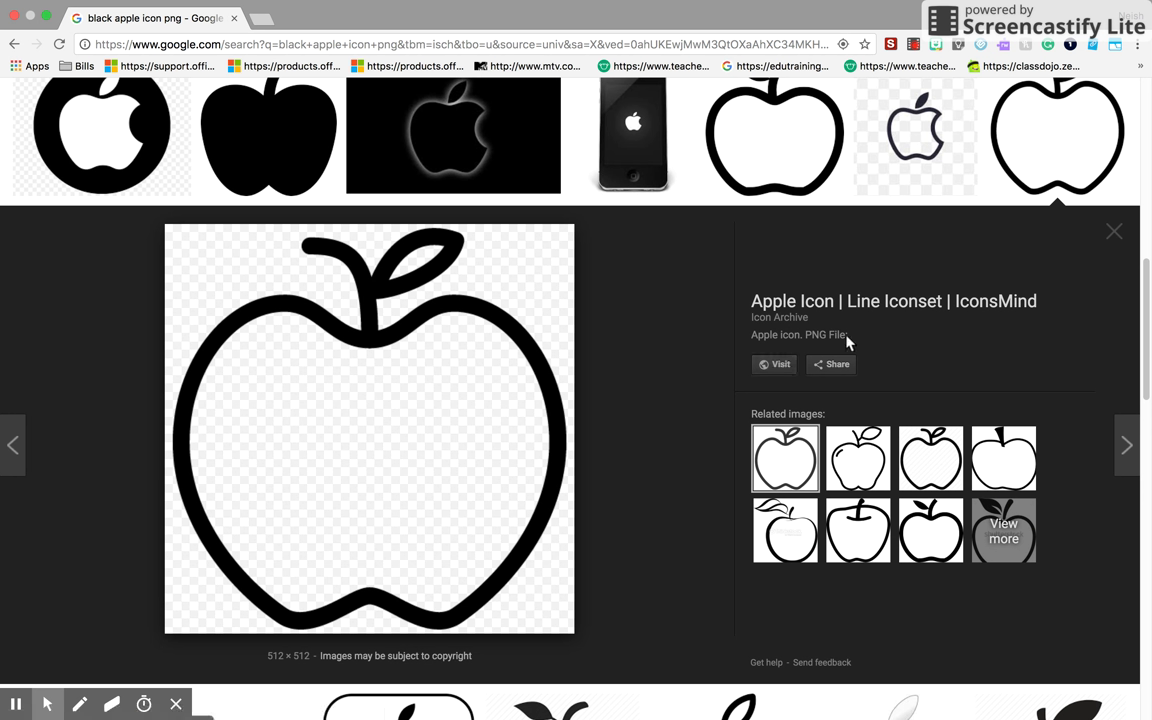
{"action": "right_click", "coordinate": [434, 321]}
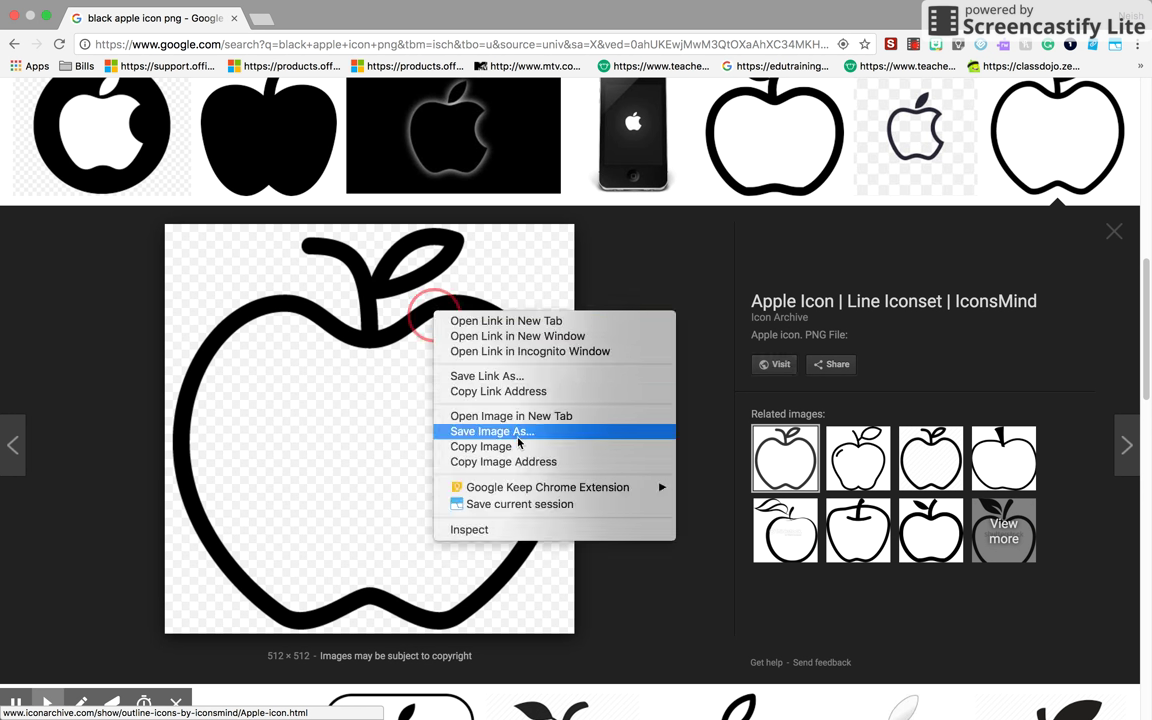
{"action": "left_click", "coordinate": [620, 236]}
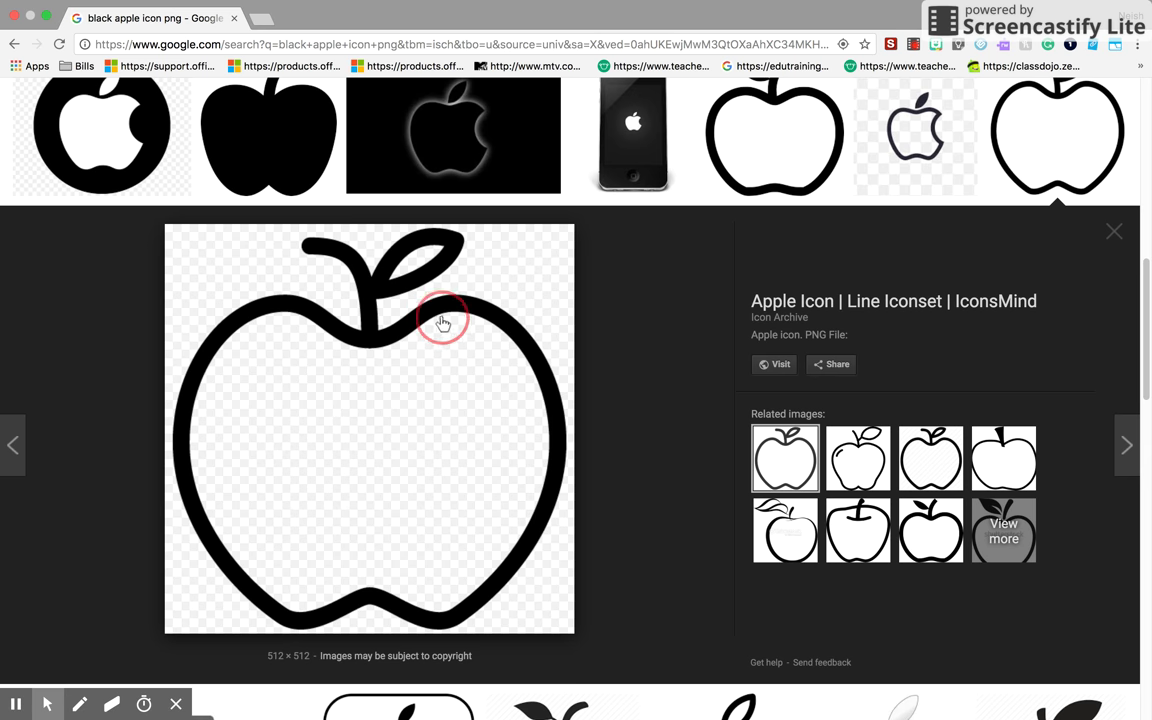
Step: Insert the outlined apple image from the browser into slide 19 over the white circle and return PowerPoint to full screen
{"action": "left_click_drag", "start_coordinate": [443, 322], "coordinate": [420, 347]}
{"action": "key", "text": "ctrl+Up"}
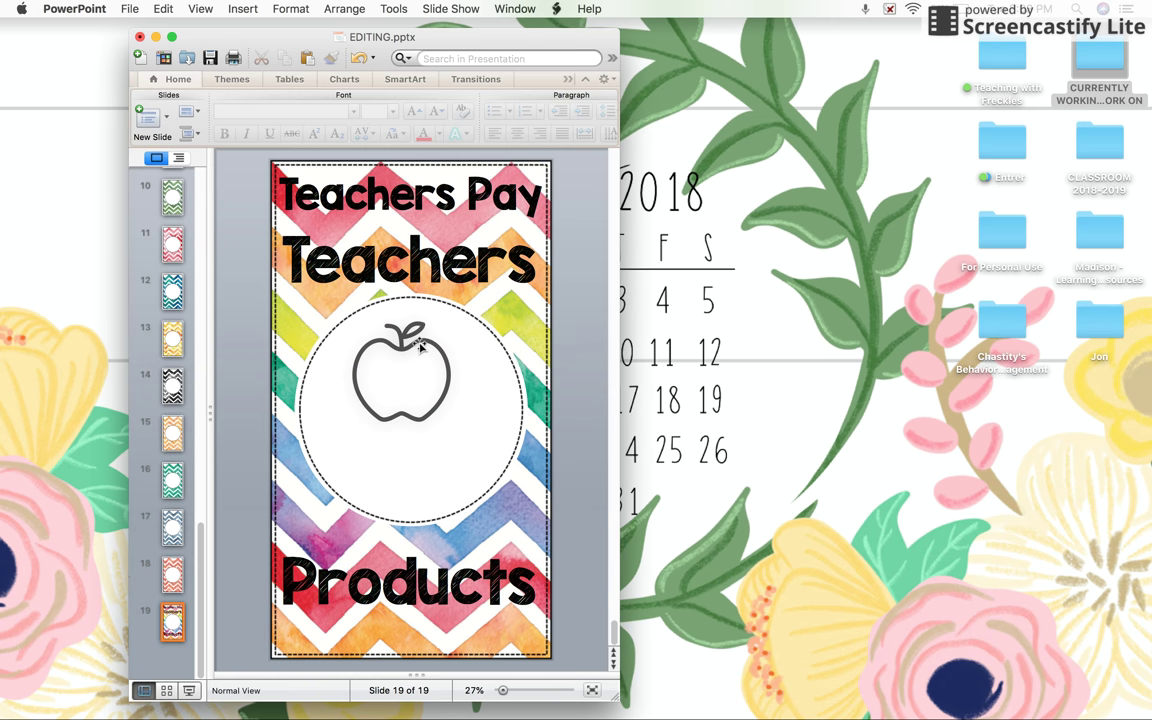
{"action": "left_click", "coordinate": [172, 44]}
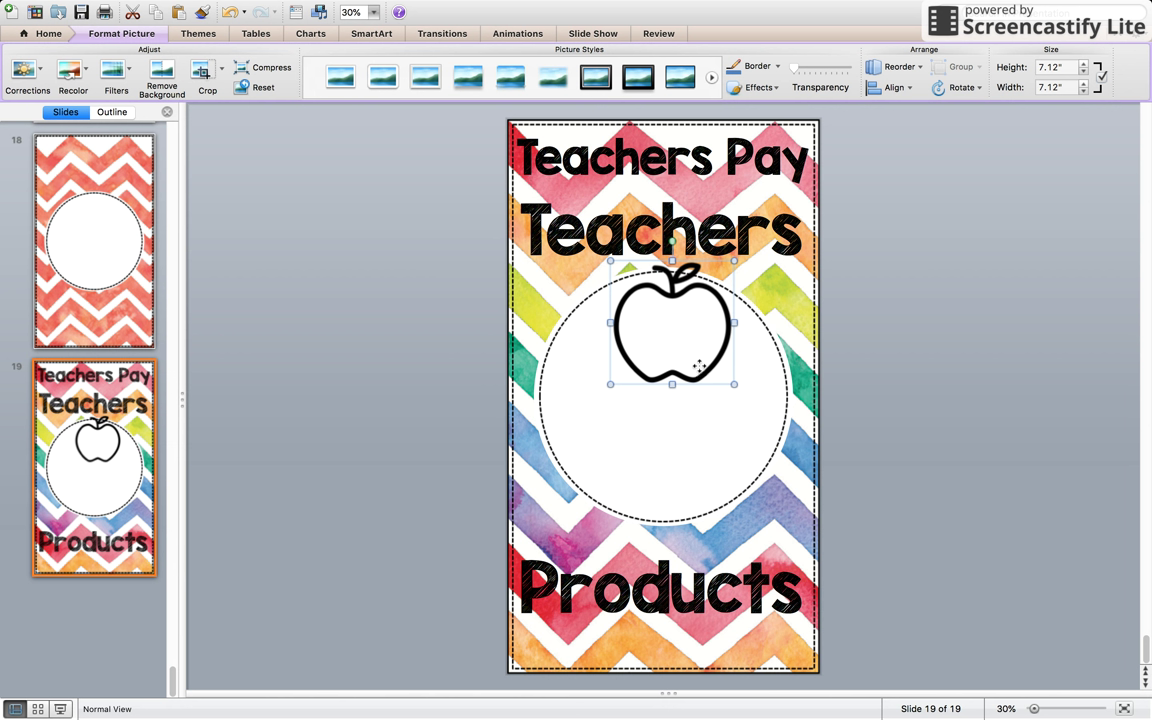
Step: Align the apple picture on slide 19 to the slide's horizontal center and vertical middle
{"action": "left_click", "coordinate": [892, 87]}
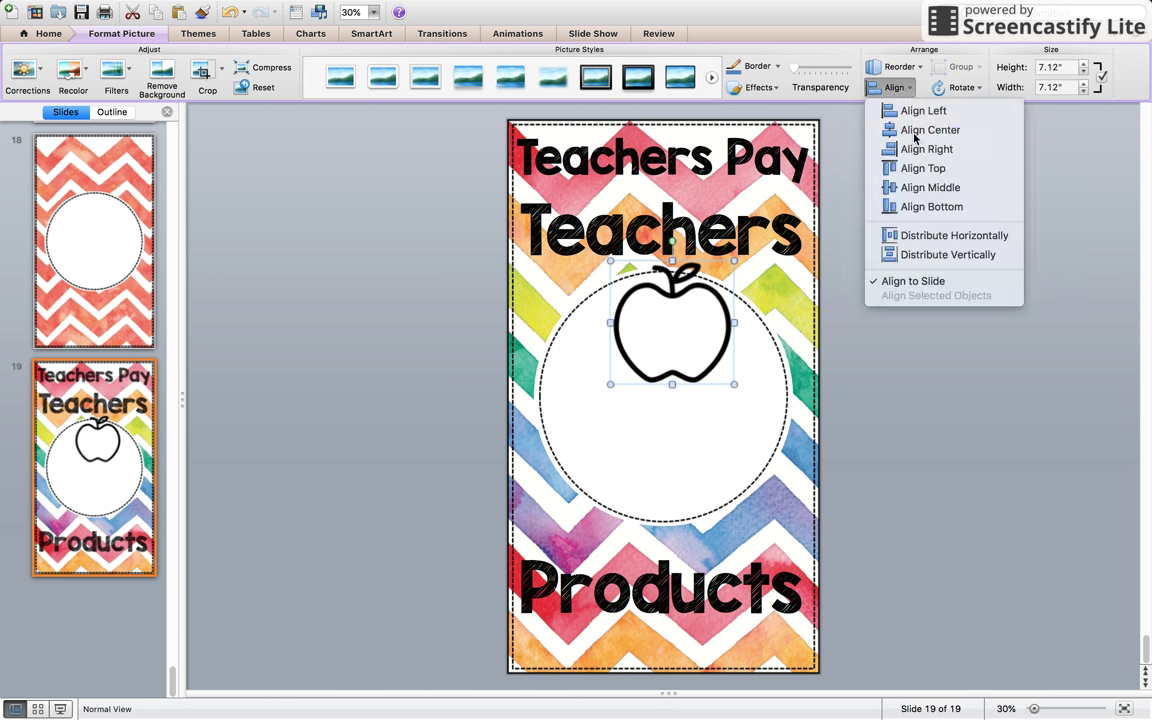
{"action": "left_click", "coordinate": [914, 134]}
{"action": "left_click", "coordinate": [895, 89]}
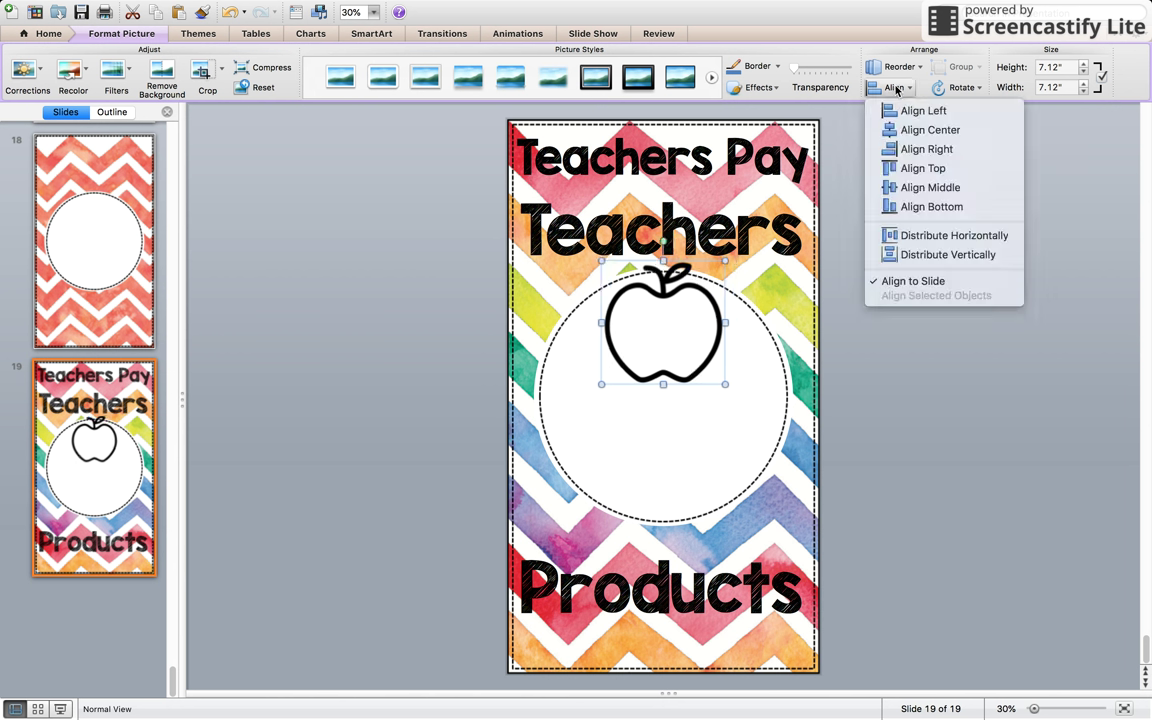
{"action": "left_click", "coordinate": [913, 187]}
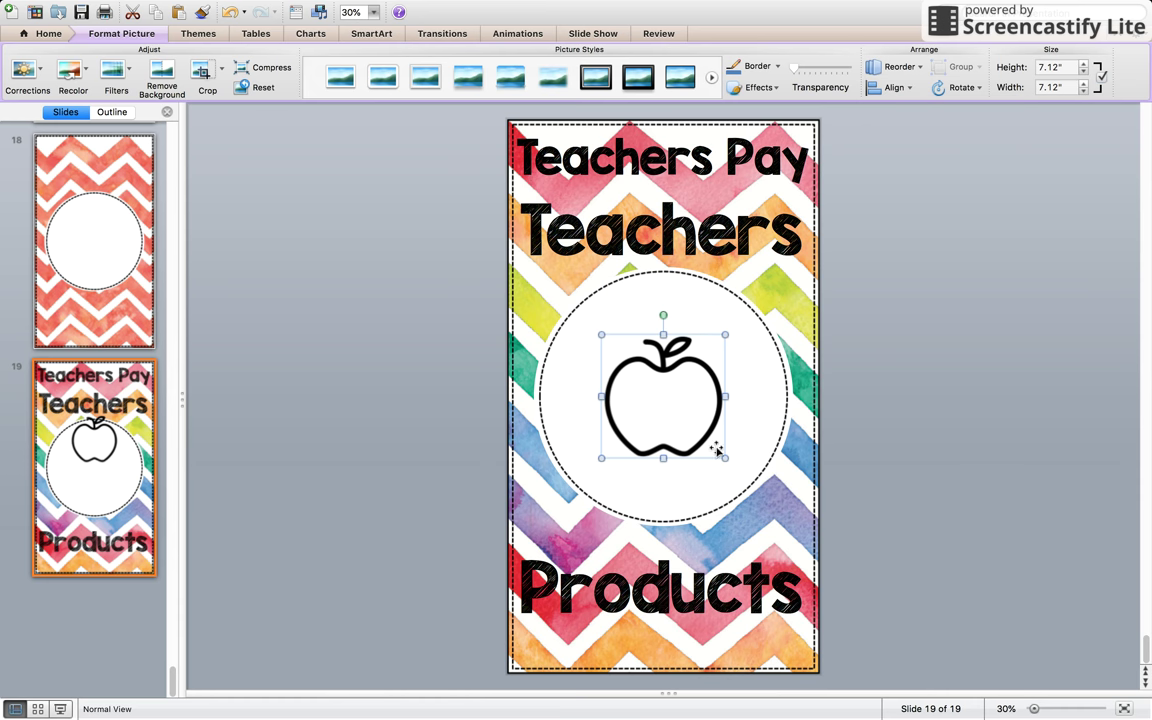
Step: Enlarge the apple to about 11.8 inches square to fill the white circle, and re-center it horizontally and vertically on the slide
{"action": "left_click_drag", "start_coordinate": [725, 334], "coordinate": [771, 288]}
{"action": "left_click_drag", "start_coordinate": [601, 458], "coordinate": [567, 492]}
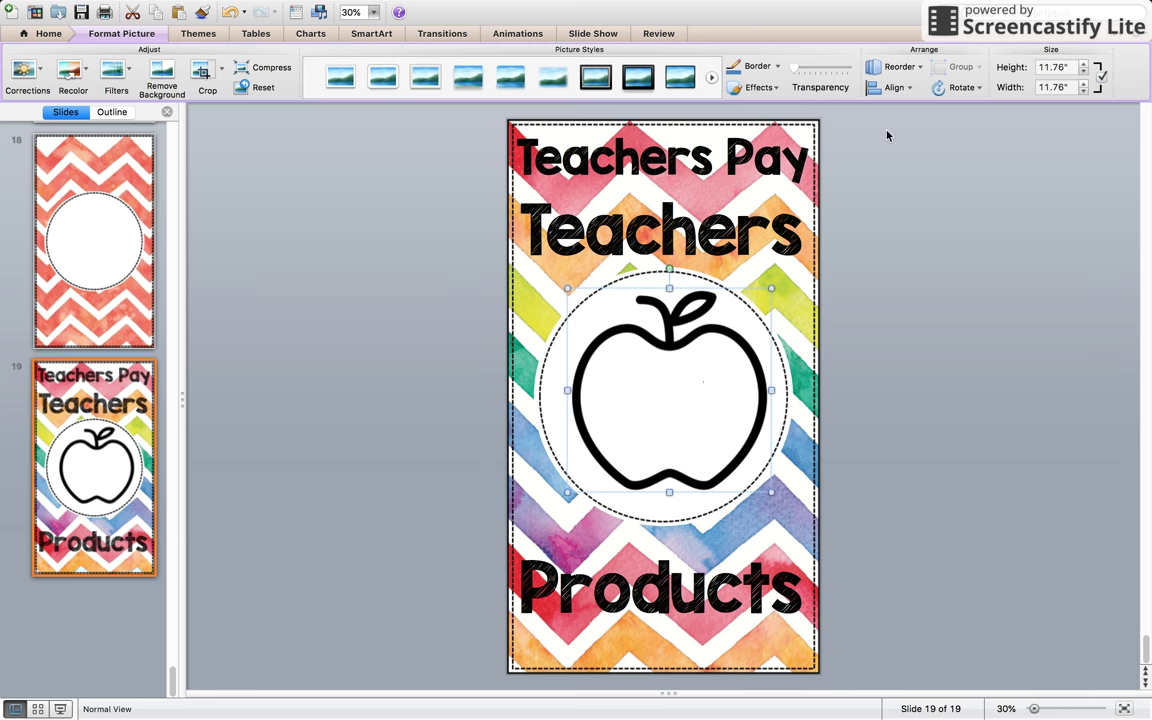
{"action": "left_click", "coordinate": [893, 88]}
{"action": "left_click", "coordinate": [917, 131]}
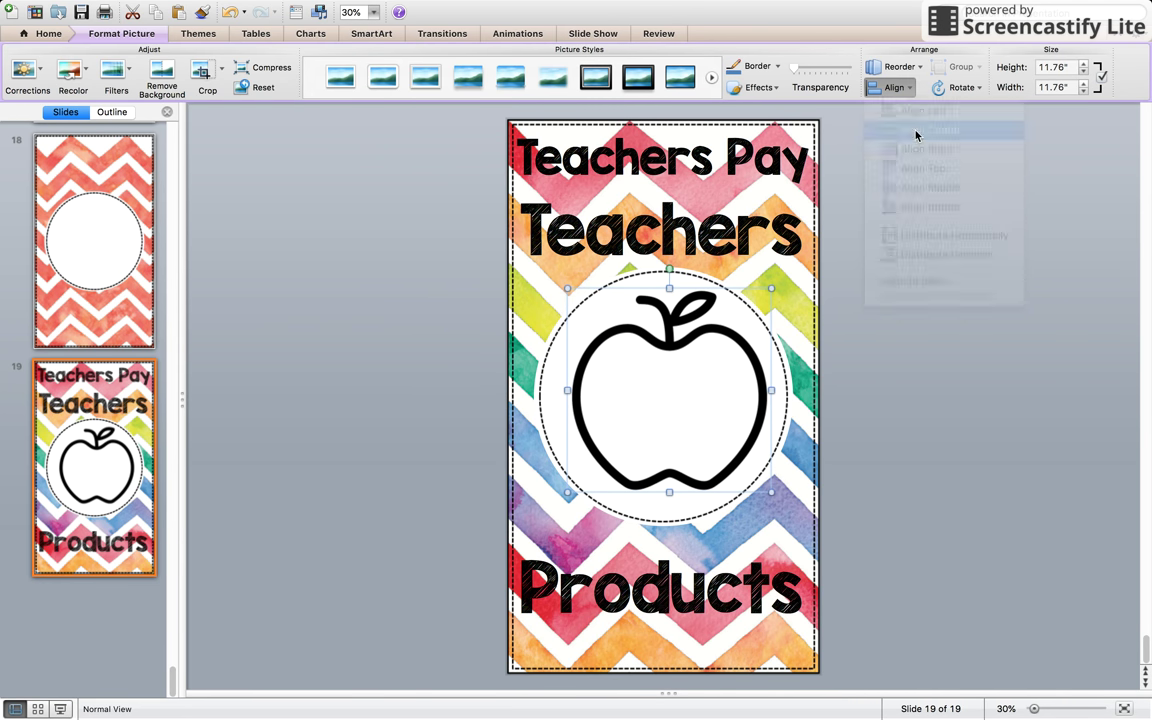
{"action": "left_click", "coordinate": [893, 88]}
{"action": "left_click", "coordinate": [907, 188]}
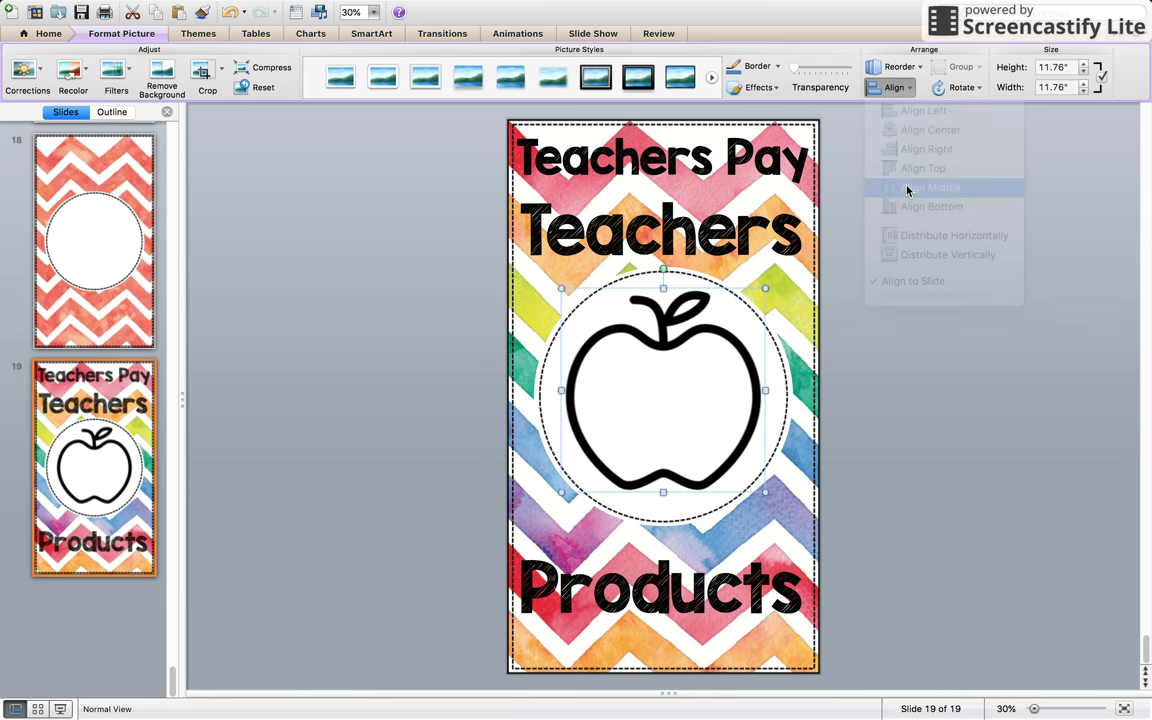
{"action": "left_click", "coordinate": [905, 279]}
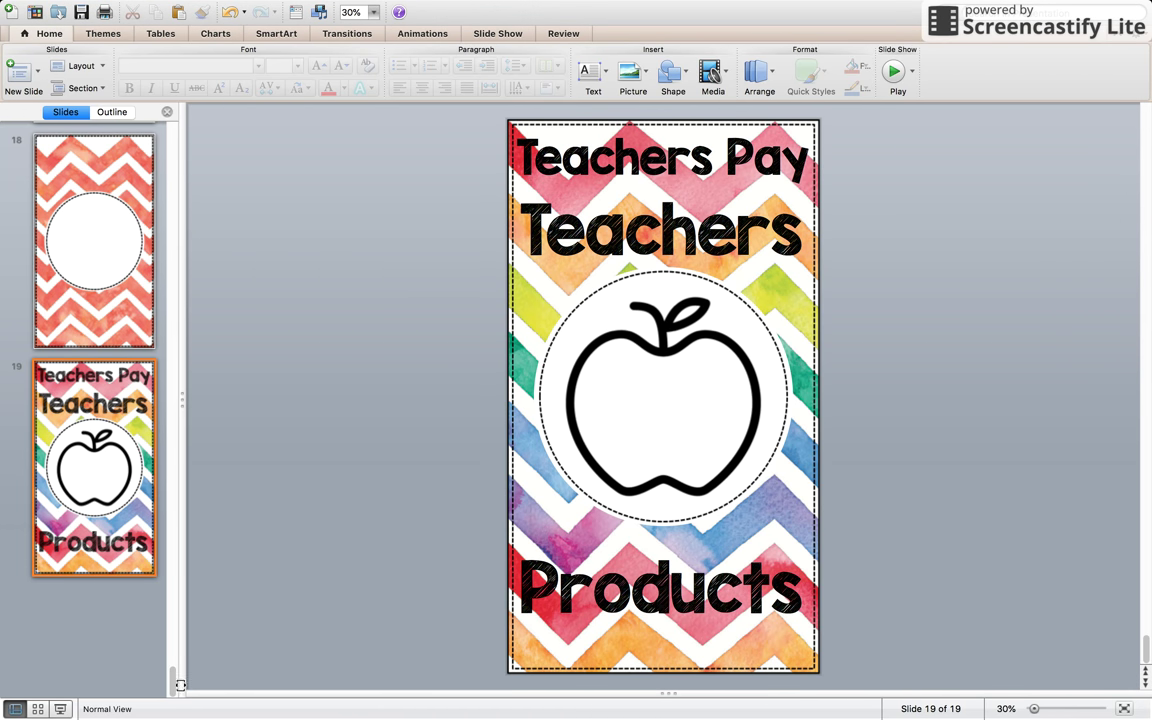
{"action": "left_click_drag", "start_coordinate": [179, 683], "coordinate": [240, 672]}
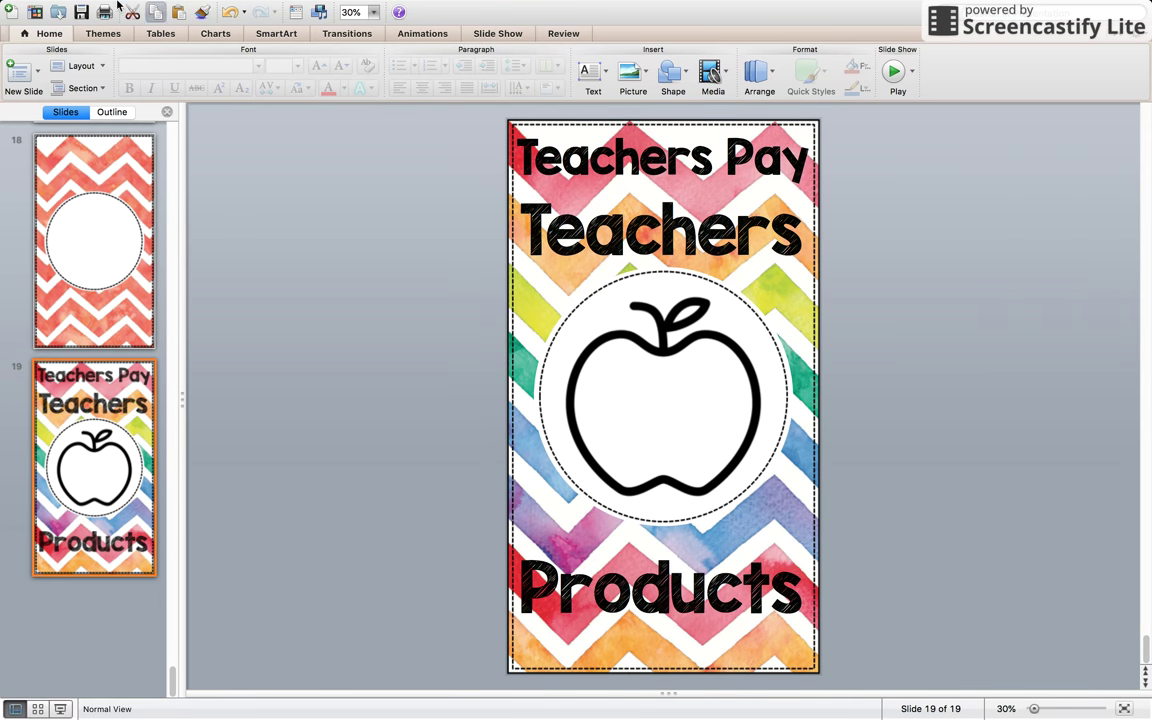
Step: Save a copy of the presentation to the Desktop in PDF format under the name "IG Covers"
{"action": "left_click", "coordinate": [130, 10]}
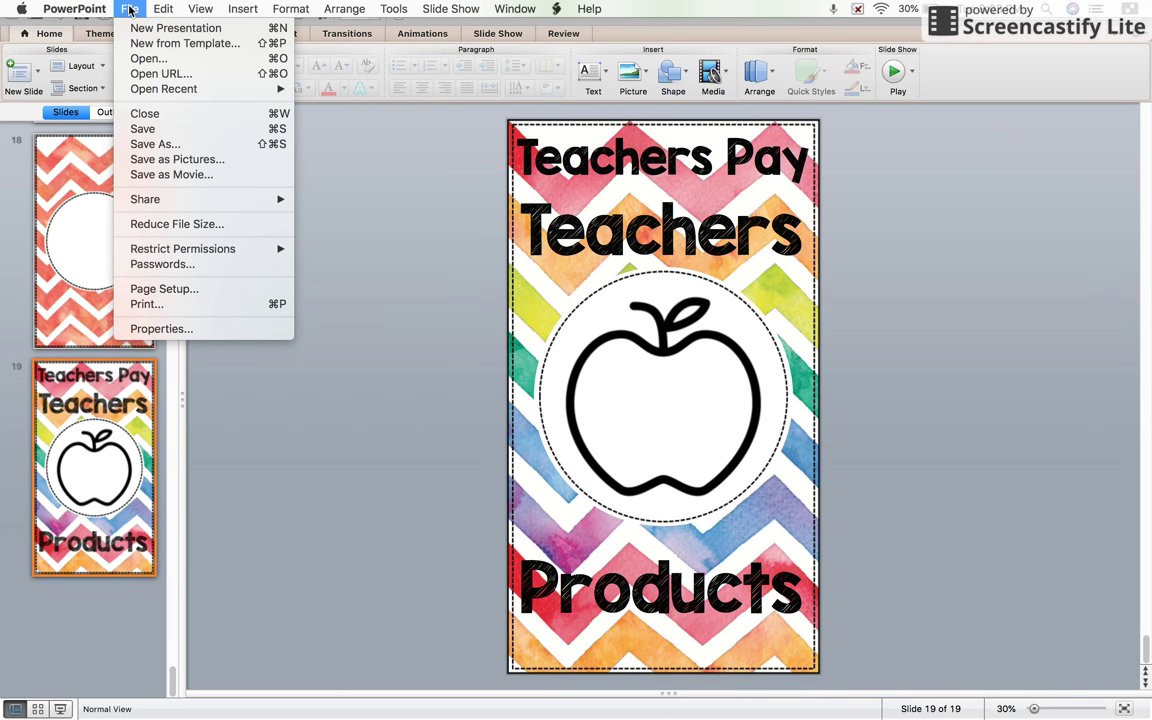
{"action": "left_click", "coordinate": [174, 148]}
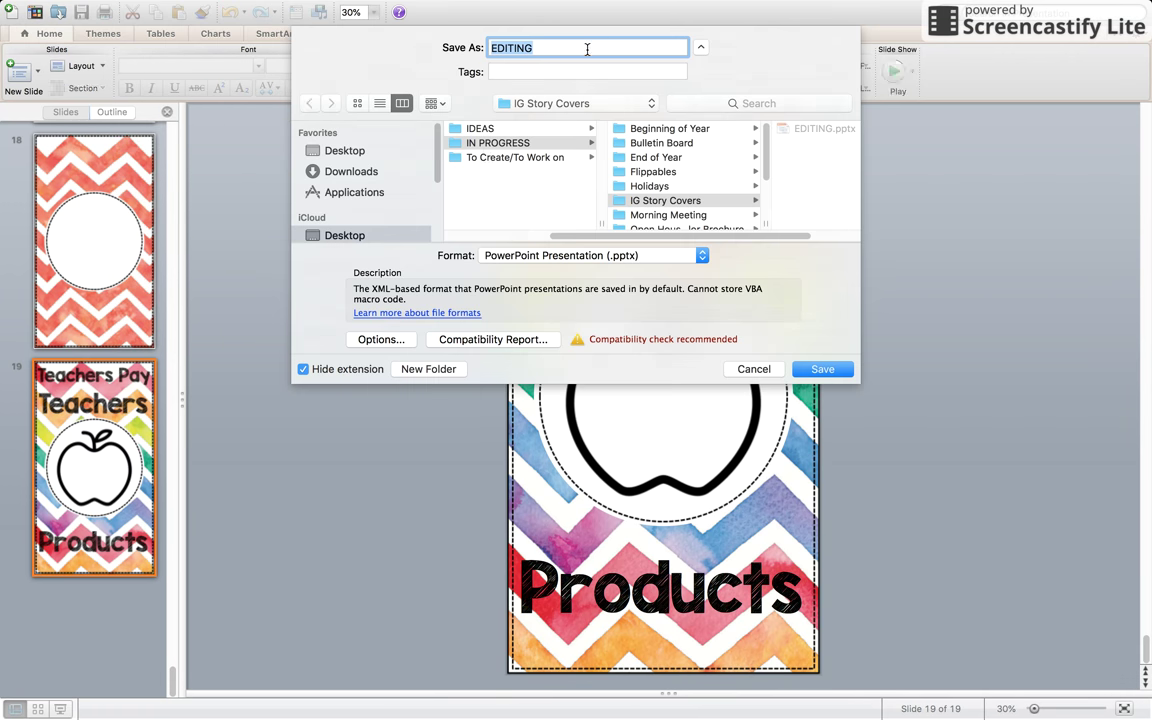
{"action": "type", "text": "IG COovers"}
{"action": "left_click", "coordinate": [357, 157]}
{"action": "left_click", "coordinate": [530, 255]}
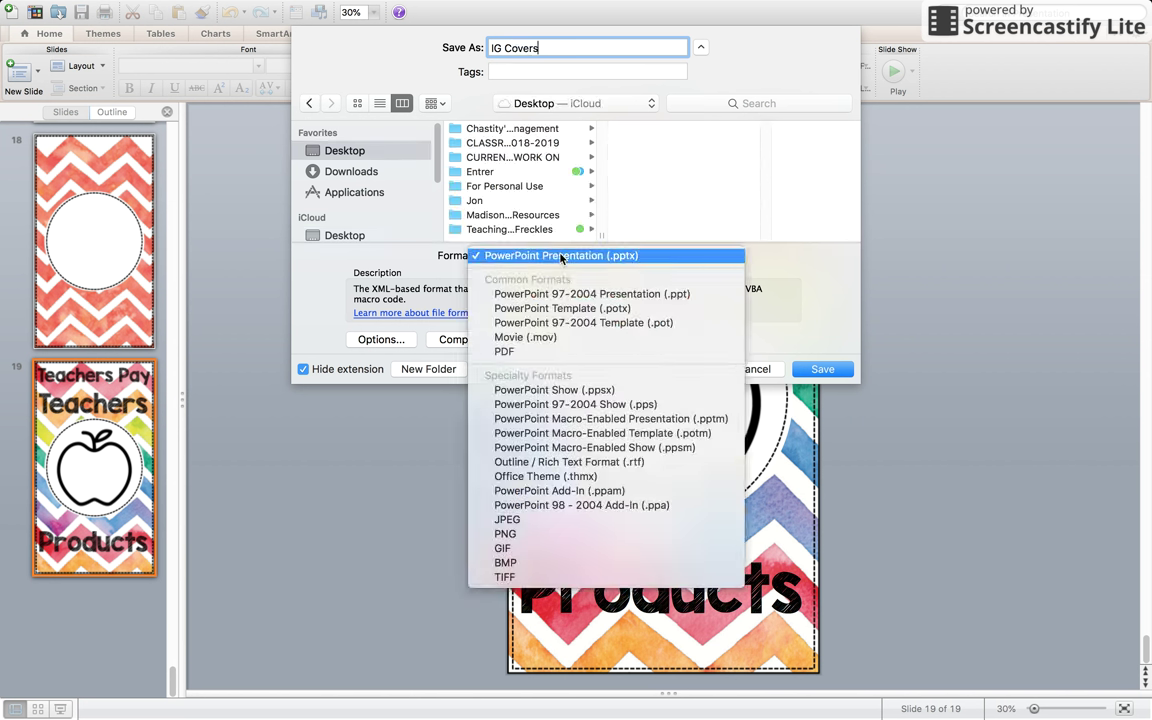
{"action": "left_click", "coordinate": [561, 352]}
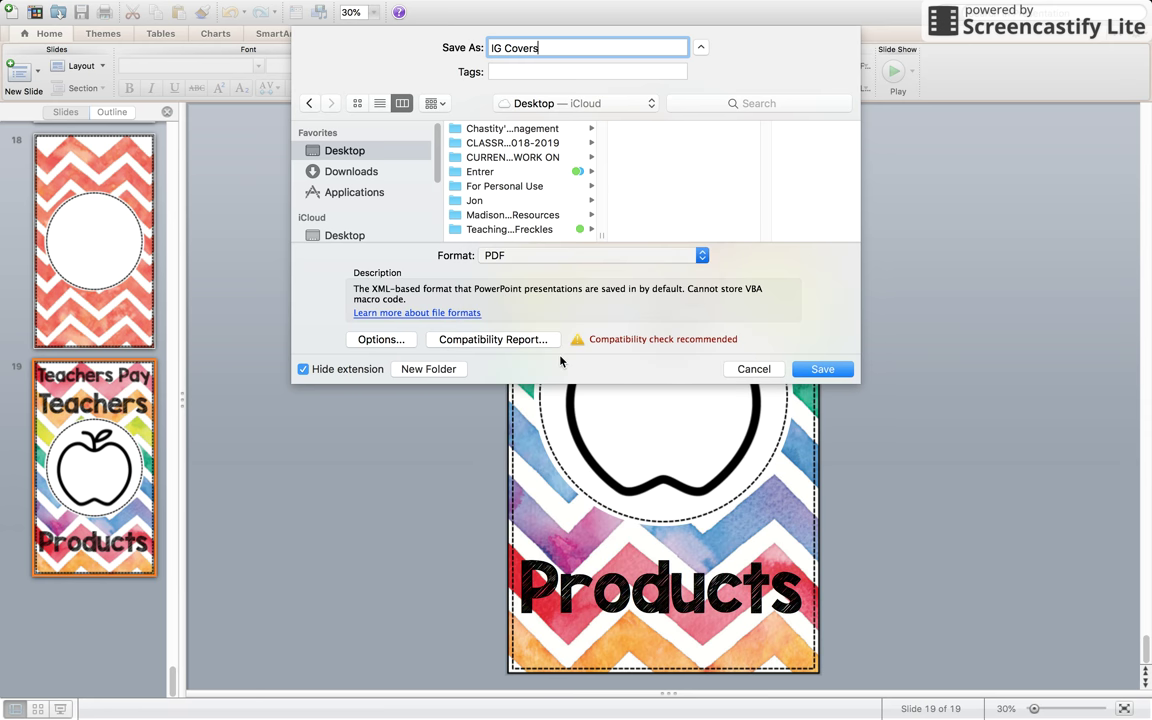
{"action": "left_click", "coordinate": [820, 369]}
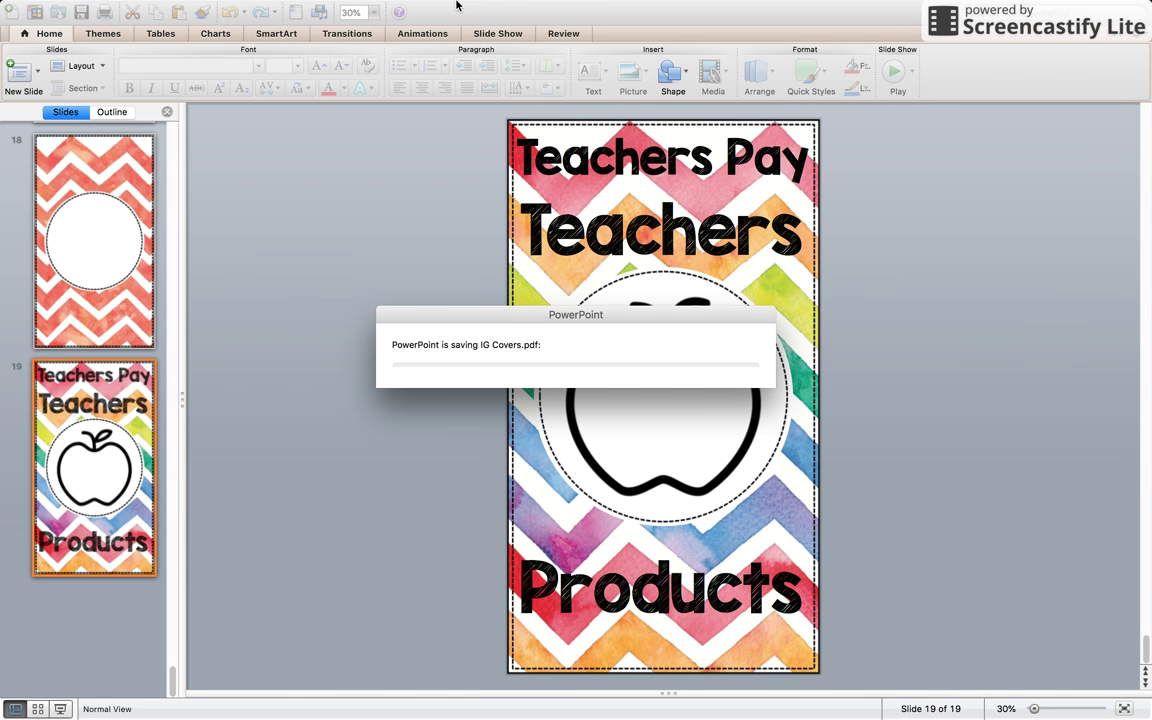